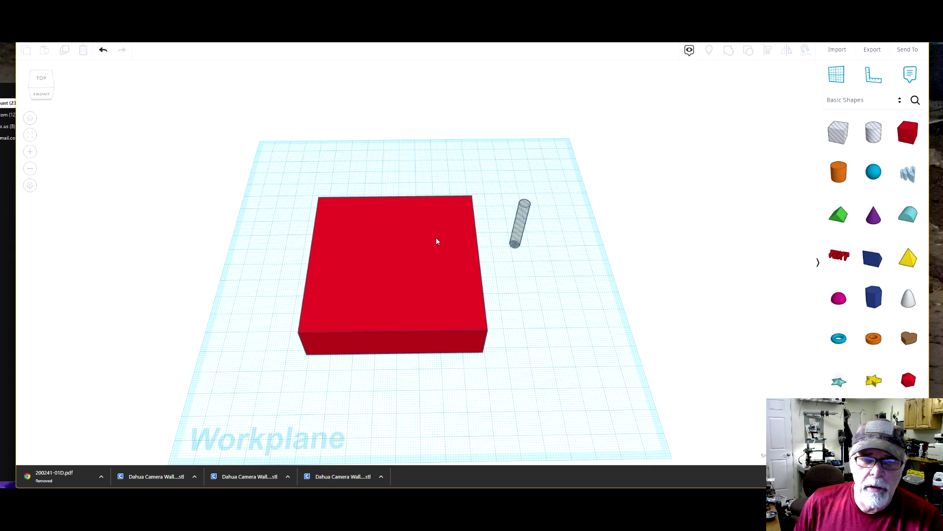
# Check the height, length and width of the red box.
pyautogui.moveTo(475, 306); pyautogui.dragTo(467, 271, button='right')
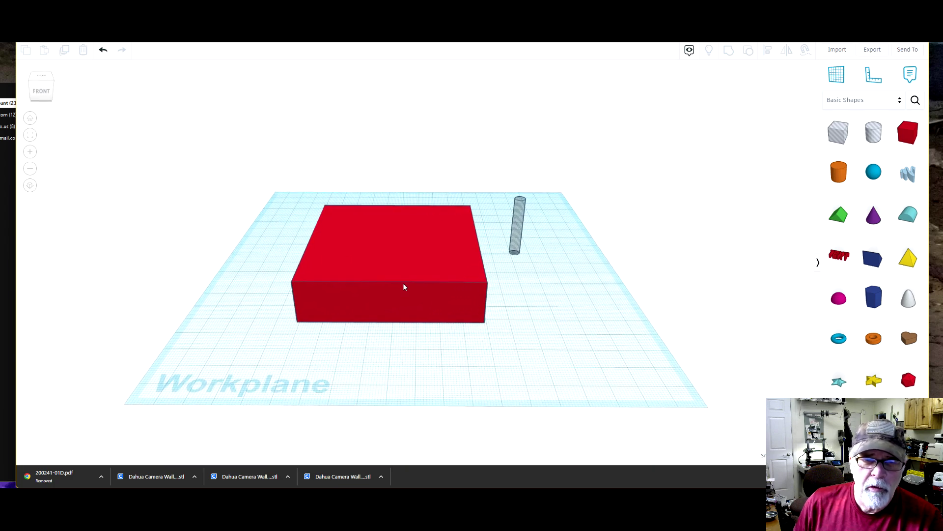
pyautogui.click(406, 287)
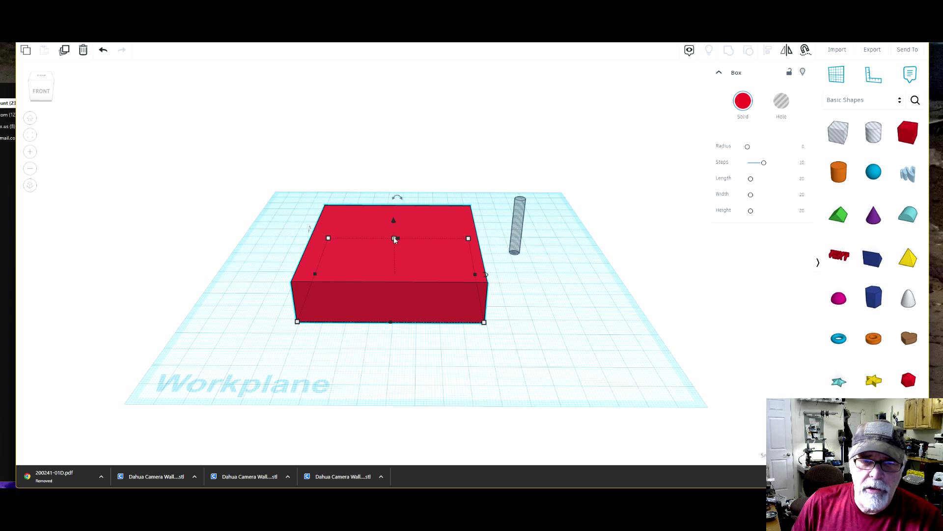
pyautogui.moveTo(393, 237)
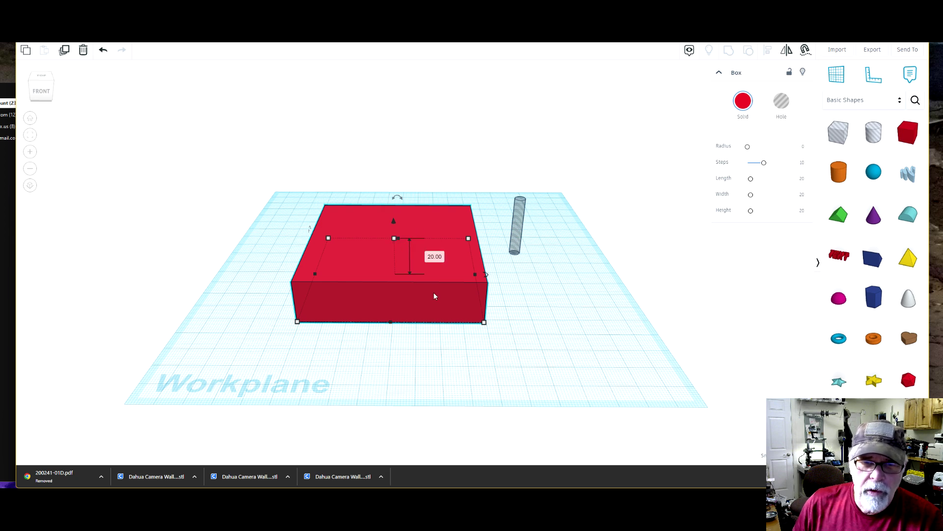
pyautogui.moveTo(484, 324)
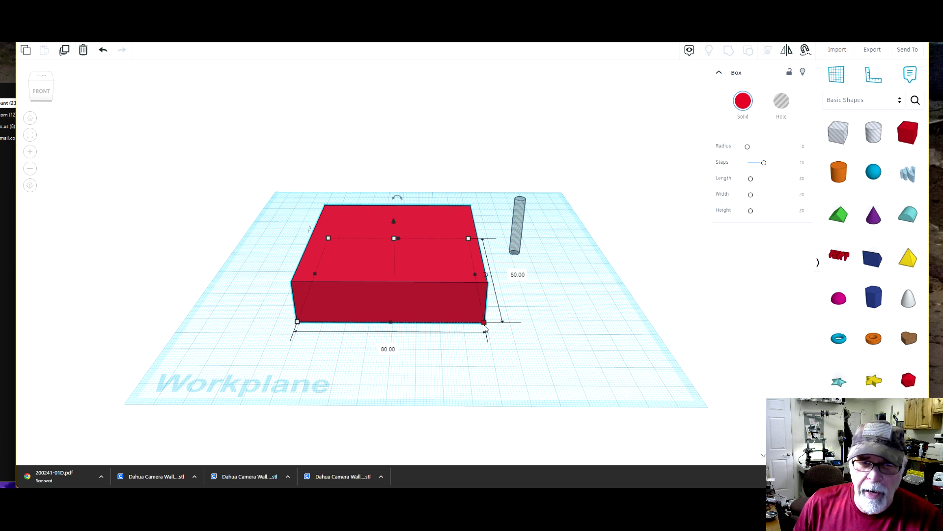
# Move the cylinder hole from beside the red box to near the box's back-left corner.
pyautogui.click(518, 220)
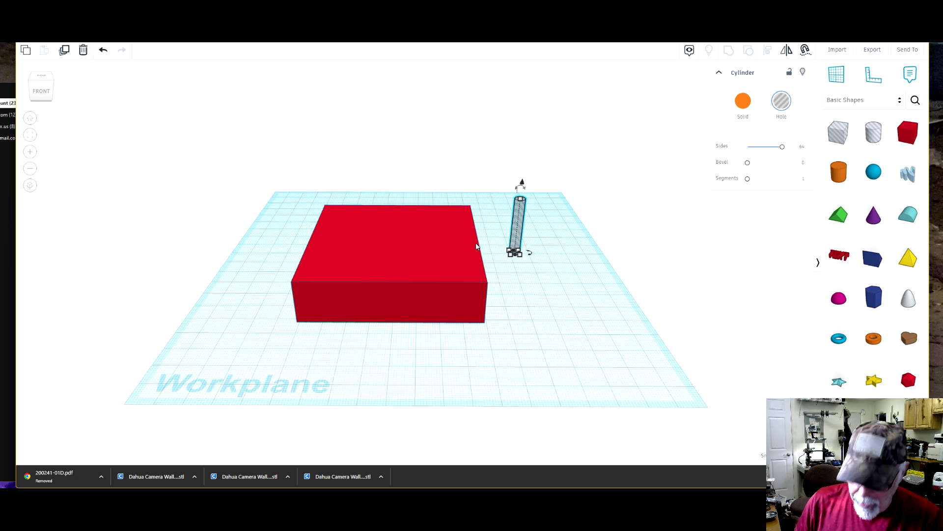
pyautogui.press('Left')
pyautogui.press('Left')
pyautogui.press('Left')
pyautogui.press('Left')
pyautogui.press('Left')
pyautogui.press('Left')
pyautogui.press('Left')
pyautogui.press('Left')
pyautogui.press('Left')
pyautogui.press('Left')
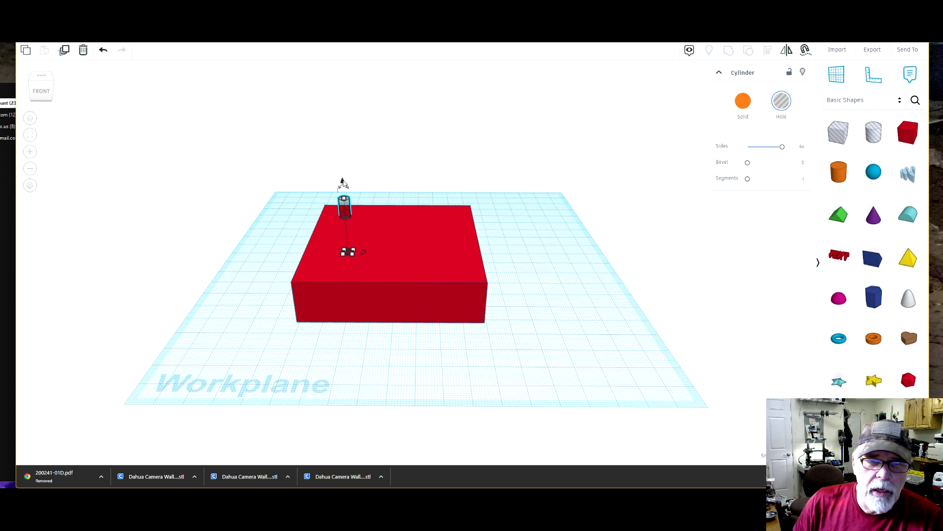
# Duplicate the cylinder hole twice, placing the copies near the box's back-right and front-left corners.
pyautogui.moveTo(344, 194); pyautogui.dragTo(480, 291, button='right')
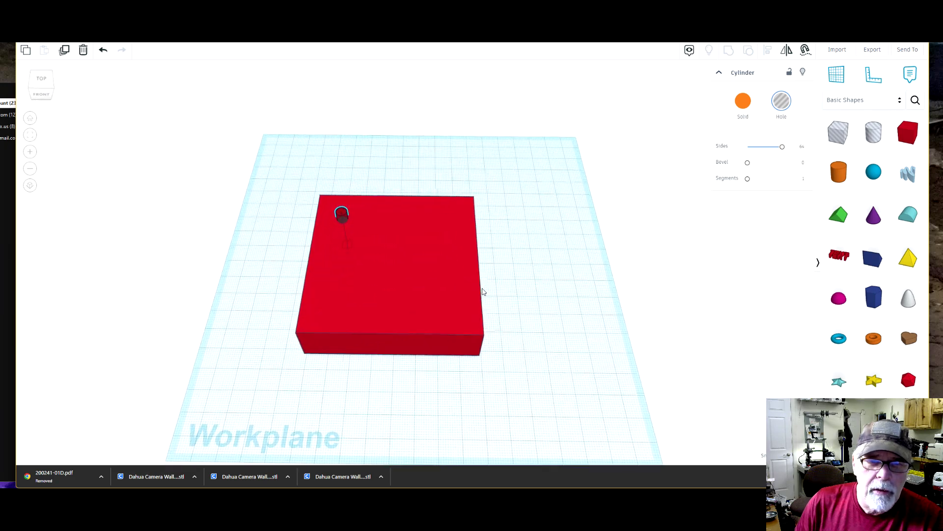
pyautogui.click(69, 54)
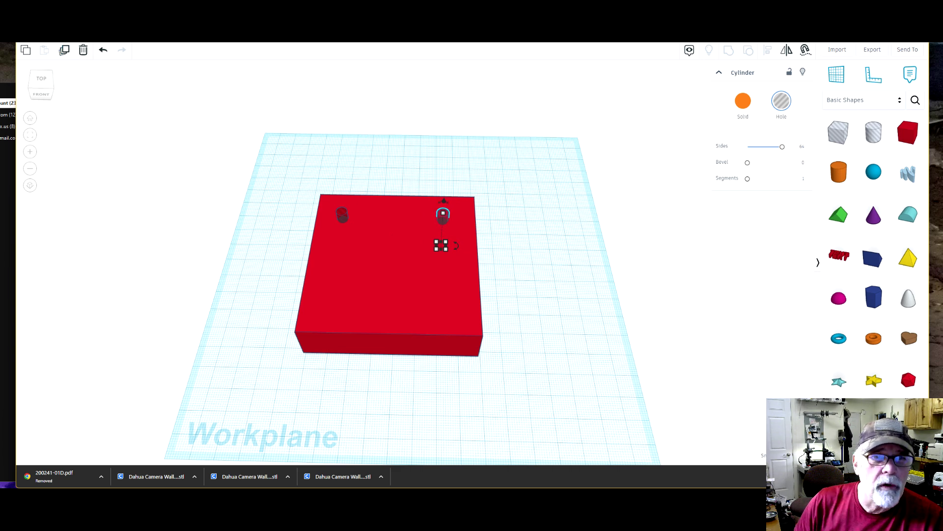
pyautogui.click(68, 55)
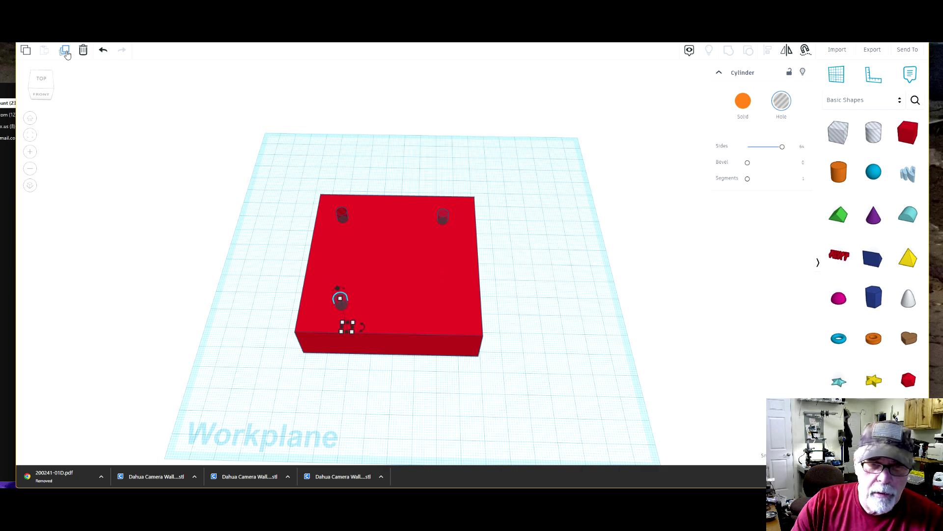
pyautogui.press('Left')
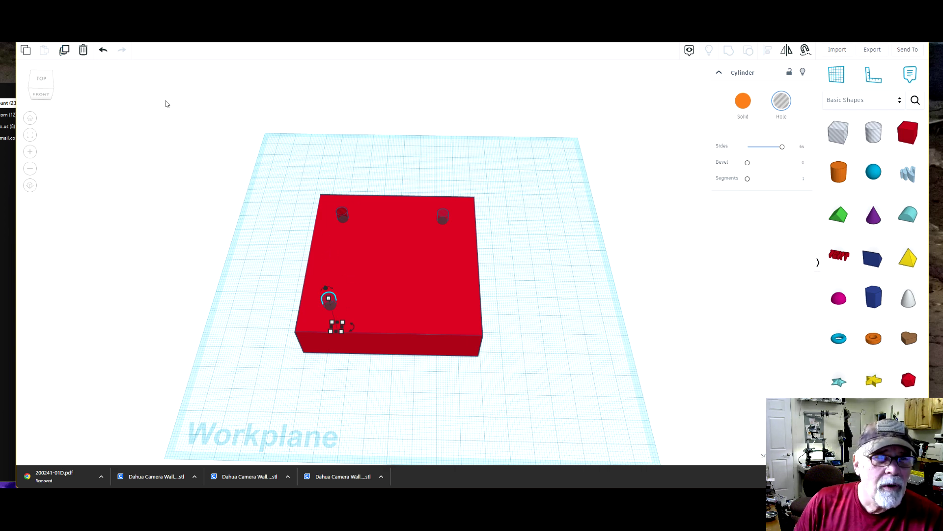
# Duplicate the front-left cylinder hole and move the copy near the box's front-right corner.
pyautogui.click(64, 50)
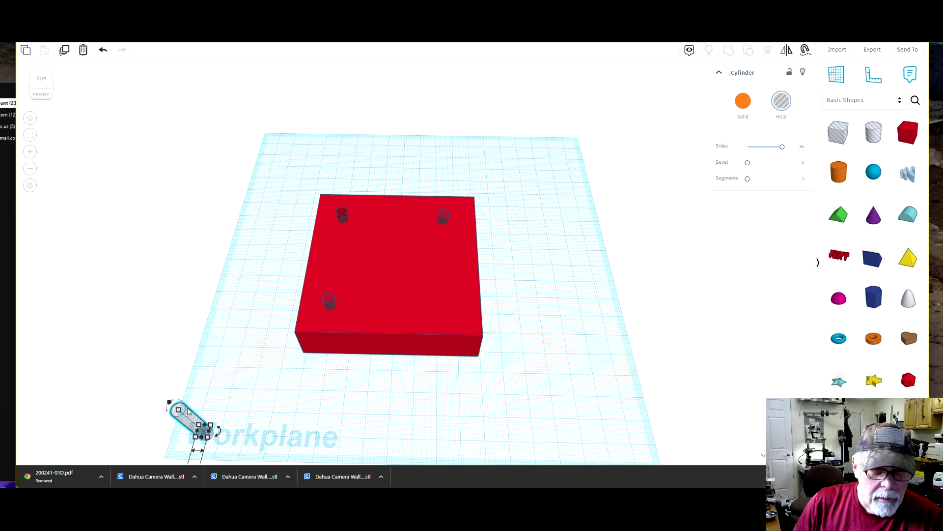
pyautogui.press('Right')
pyautogui.press('Right')
pyautogui.press('Right')
pyautogui.press('Right')
pyautogui.press('Right')
pyautogui.press('Right')
pyautogui.press('Right')
pyautogui.press('Right')
pyautogui.press('Right')
pyautogui.press('Right')
pyautogui.press('Right')
pyautogui.press('Right')
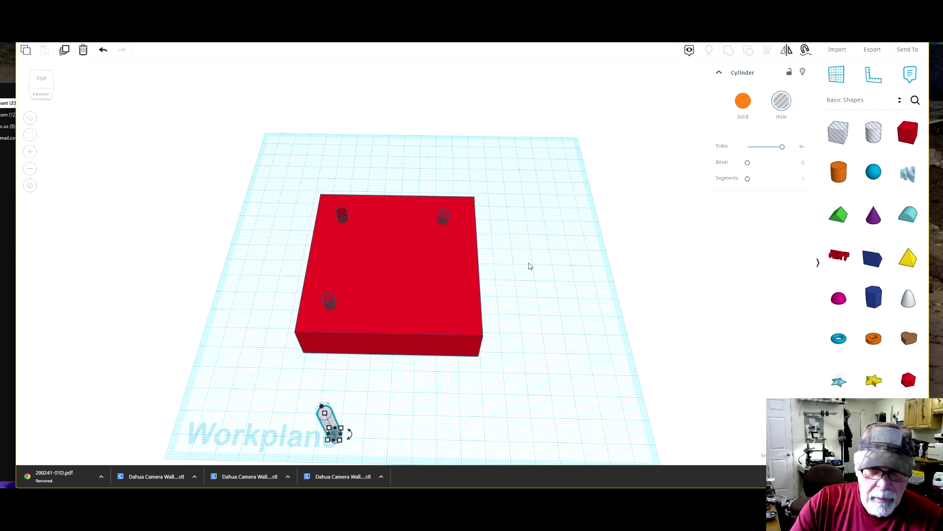
pyautogui.press('Up')
pyautogui.press('Up')
pyautogui.press('Up')
pyautogui.press('Up')
pyautogui.press('Up')
pyautogui.press('Up')
pyautogui.press('Up')
pyautogui.press('Up')
pyautogui.press('Up')
pyautogui.press('Up')
pyautogui.press('Up')
pyautogui.press('Up')
pyautogui.press('Right')
pyautogui.press('Right')
pyautogui.press('Right')
pyautogui.press('Right')
pyautogui.press('Right')
pyautogui.press('Right')
pyautogui.press('Right')
pyautogui.press('Right')
pyautogui.press('Right')
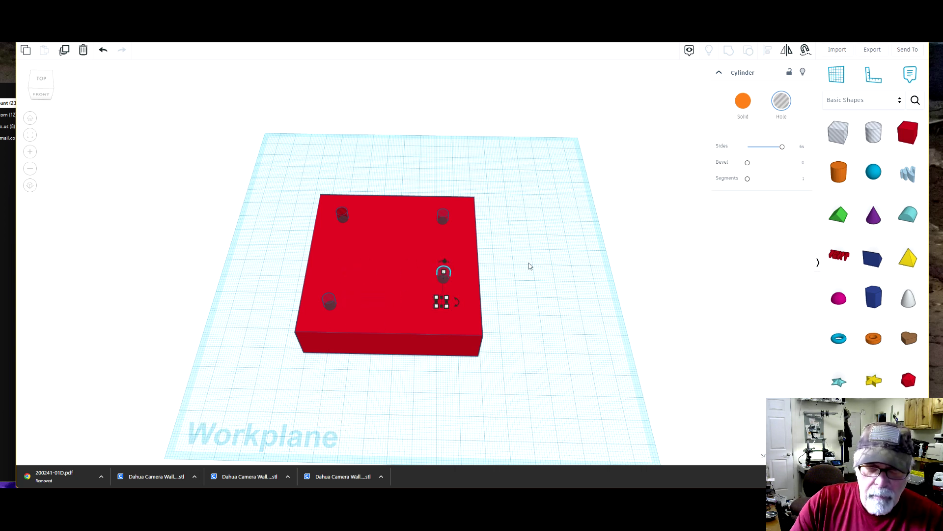
pyautogui.press('Down')
pyautogui.press('Down')
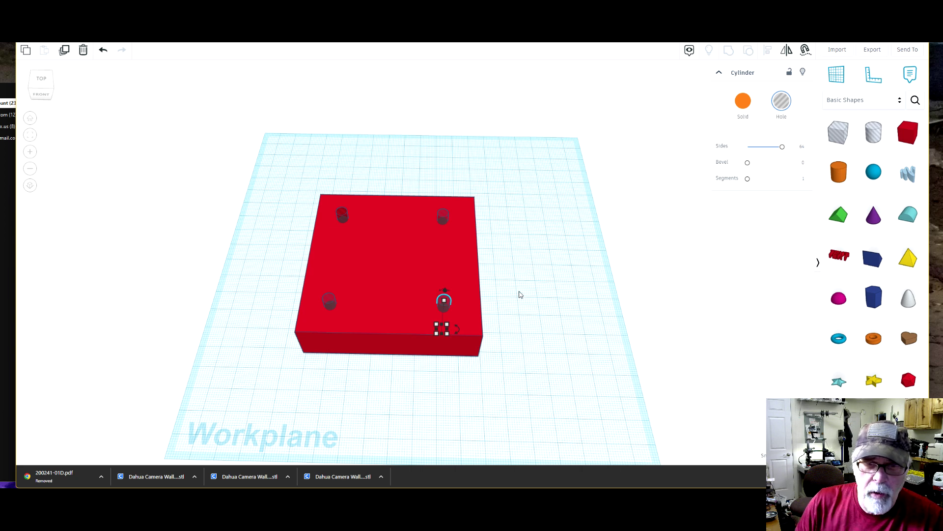
# Duplicate the back-left cylinder hole and move the copy to the middle of the box.
pyautogui.click(343, 217)
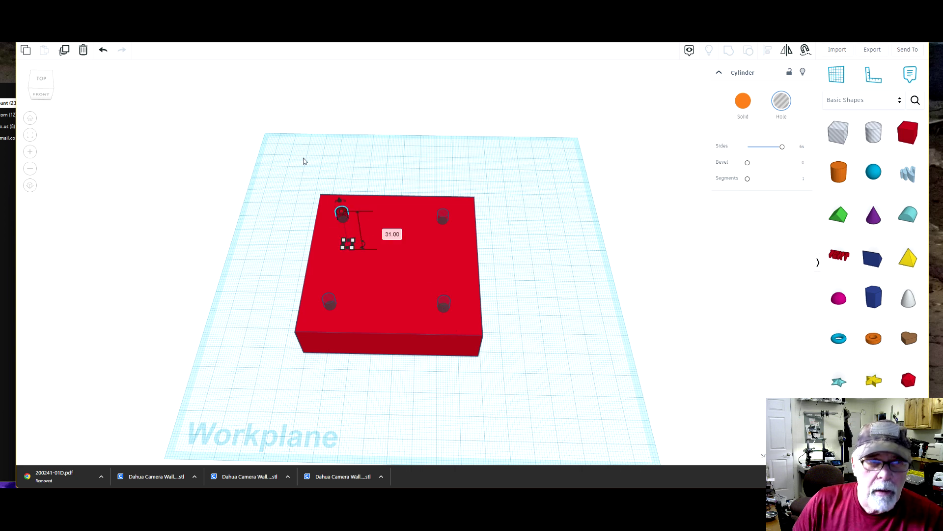
pyautogui.click(59, 52)
pyautogui.press('Right')
pyautogui.press('Right')
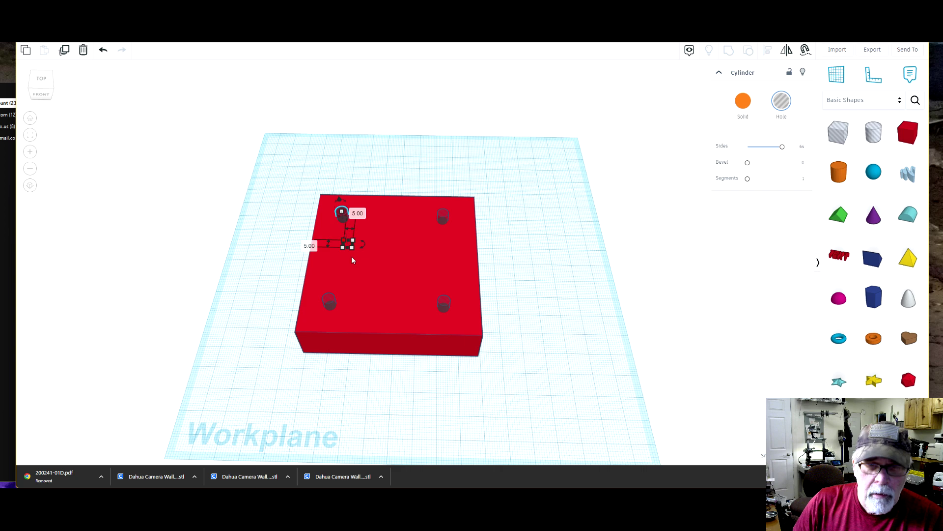
pyautogui.press('Right')
pyautogui.press('Right')
pyautogui.press('Down')
pyautogui.press('Down')
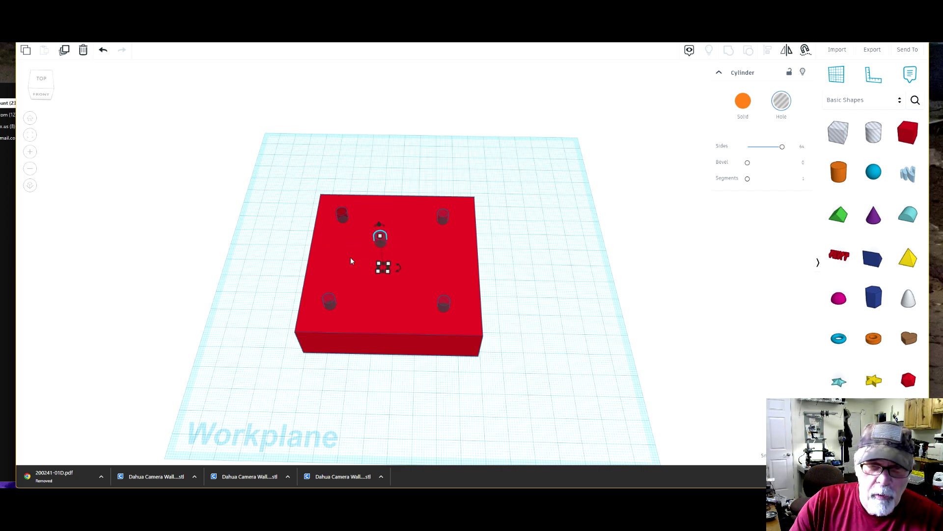
pyautogui.press('Down')
pyautogui.press('Down')
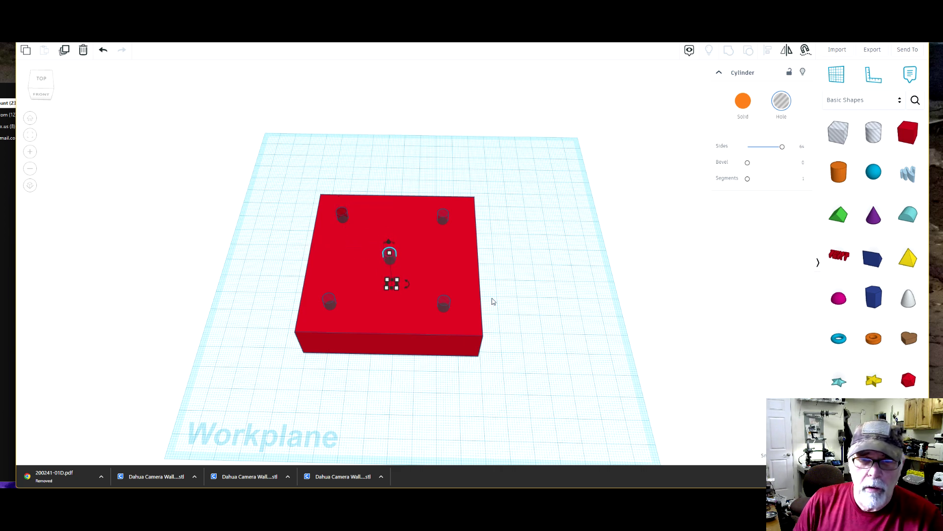
# Group the box with its five cylinder holes so they are cut out of the block.
pyautogui.click(538, 294)
pyautogui.moveTo(552, 389); pyautogui.dragTo(255, 162)
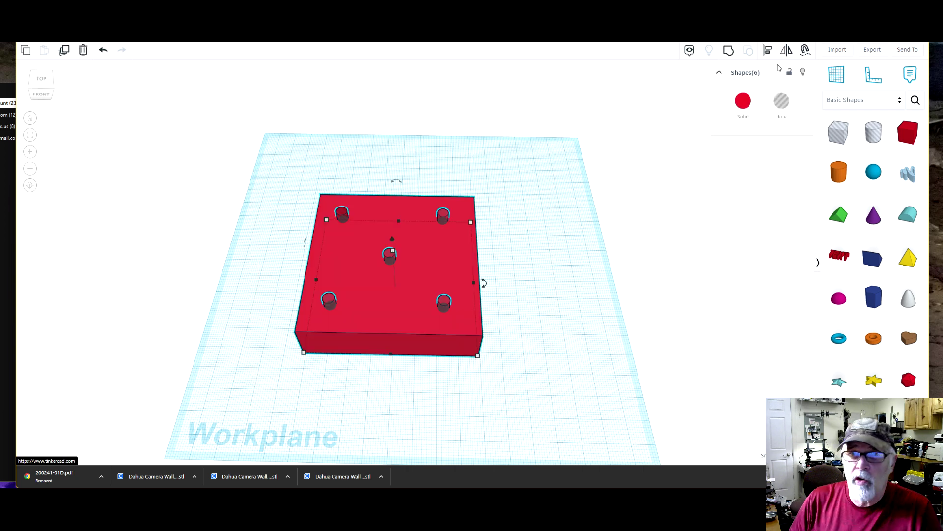
pyautogui.click(729, 50)
pyautogui.click(360, 256)
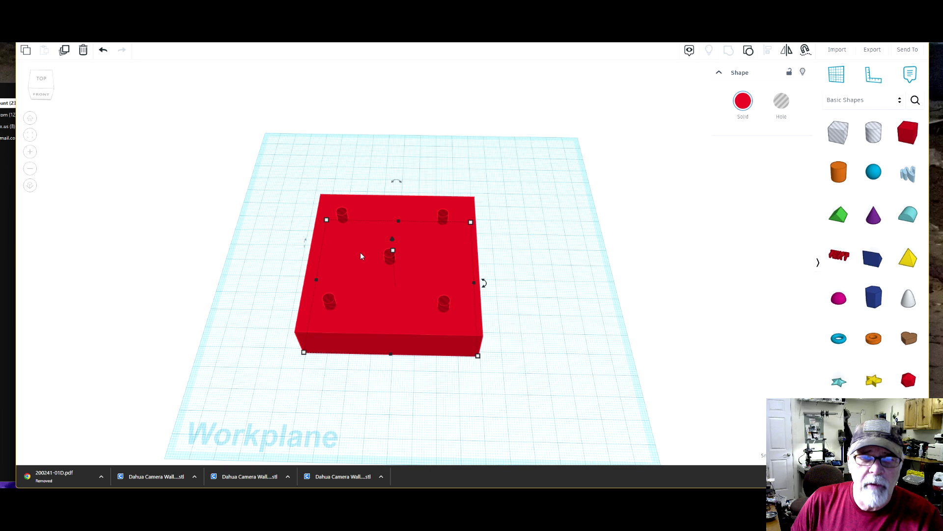
pyautogui.moveTo(355, 223); pyautogui.dragTo(402, 310, button='right')
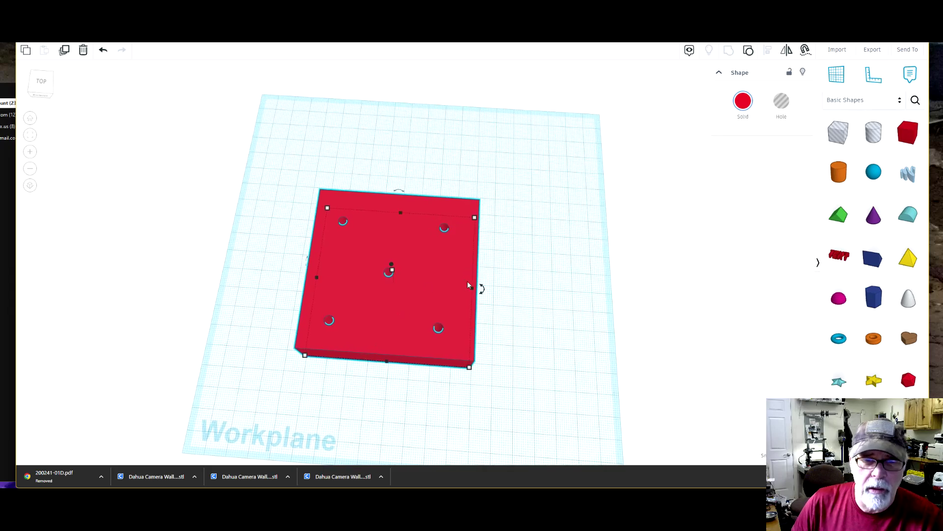
pyautogui.moveTo(467, 307); pyautogui.dragTo(501, 287, button='right')
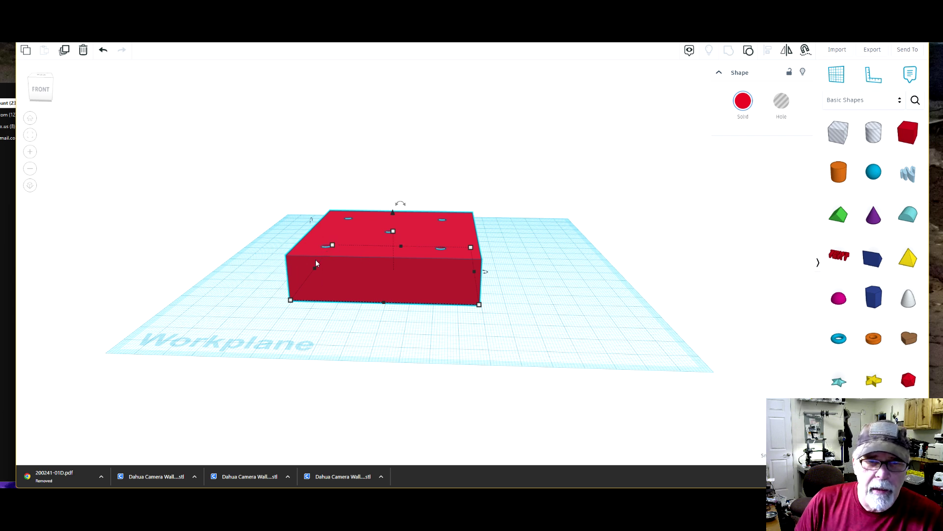
pyautogui.moveTo(421, 241); pyautogui.dragTo(429, 266, button='right')
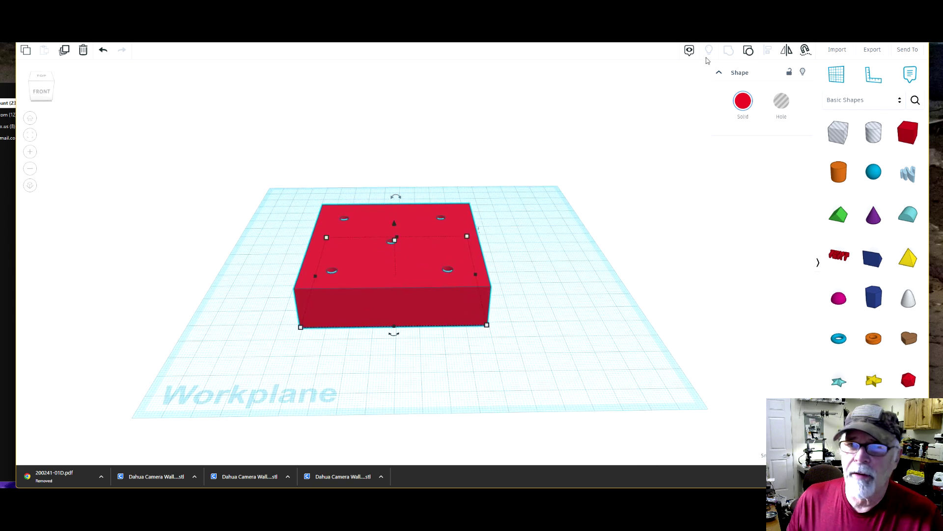
# Export everything in the design as an STL file.
pyautogui.click(873, 50)
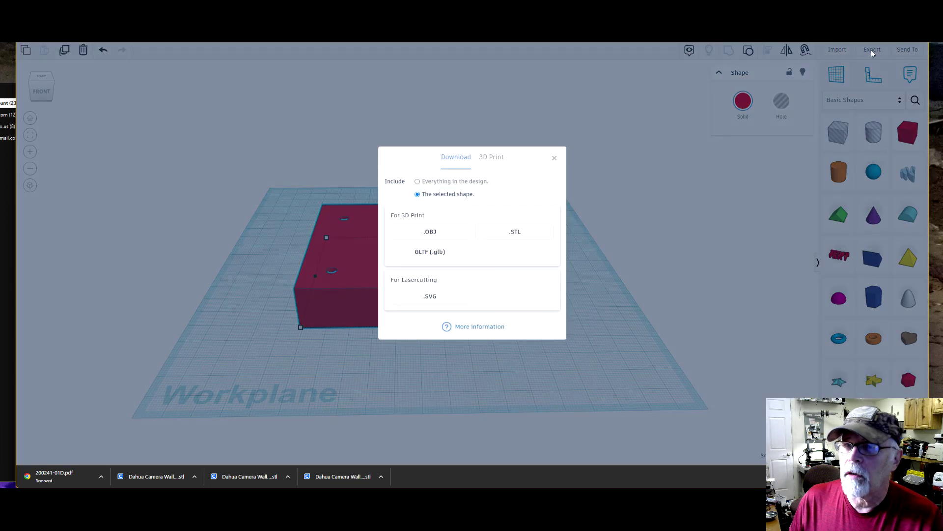
pyautogui.click(418, 182)
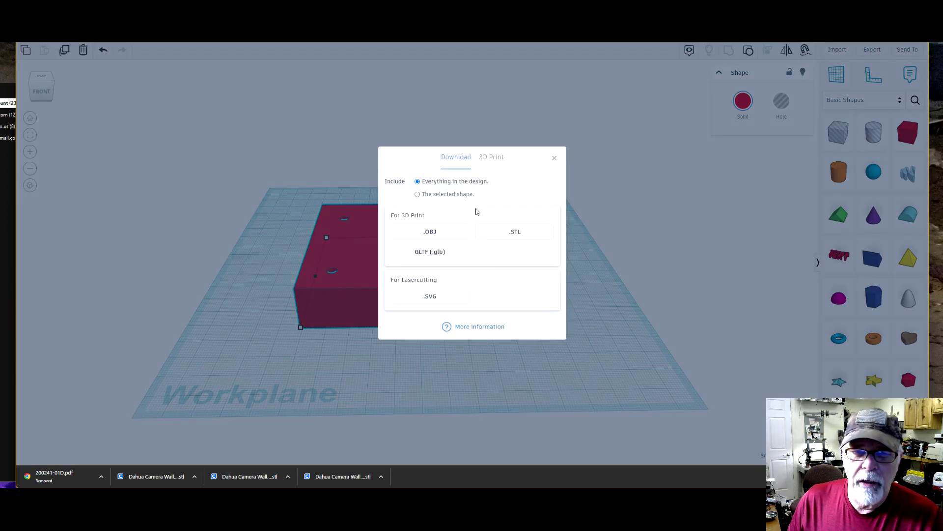
pyautogui.click(508, 234)
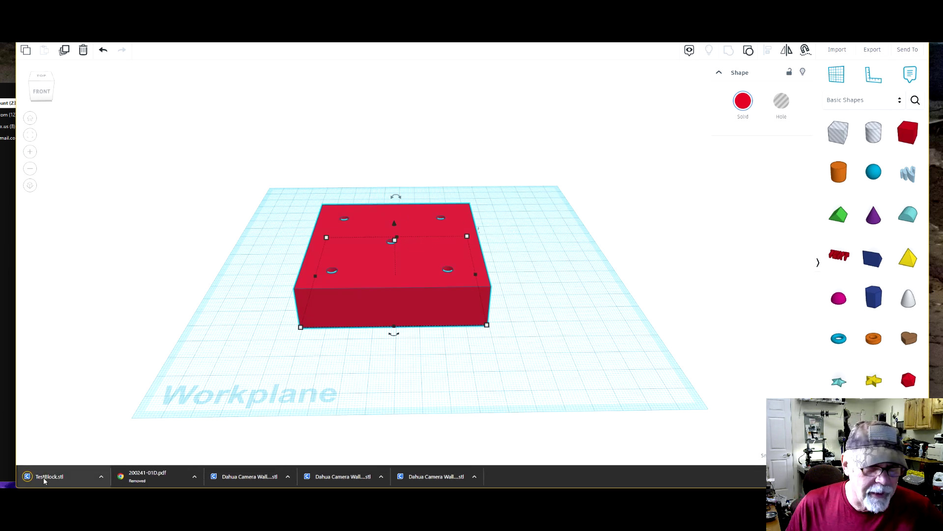
# Open the downloaded TestBlock.stl in UltiMaker Cura and enlarge the window to the full screen width.
pyautogui.click(46, 477)
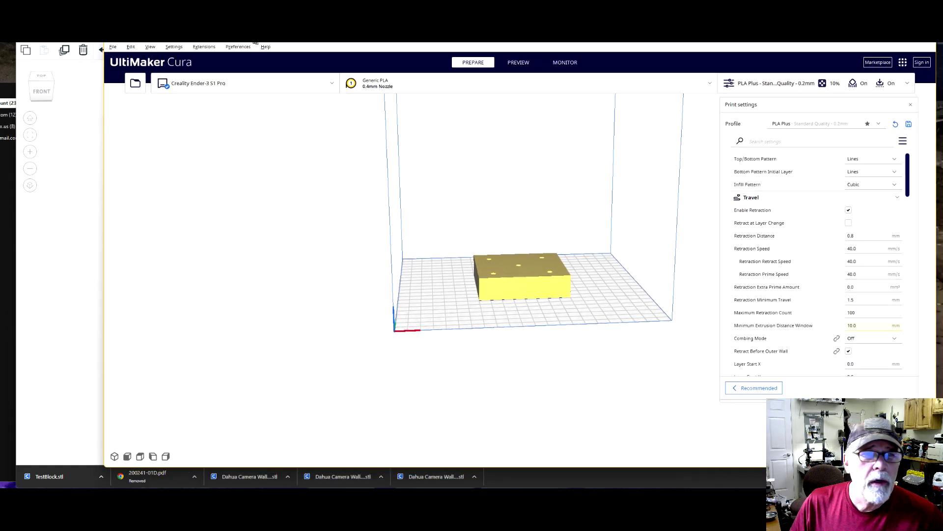
pyautogui.moveTo(170, 51); pyautogui.dragTo(159, 54)
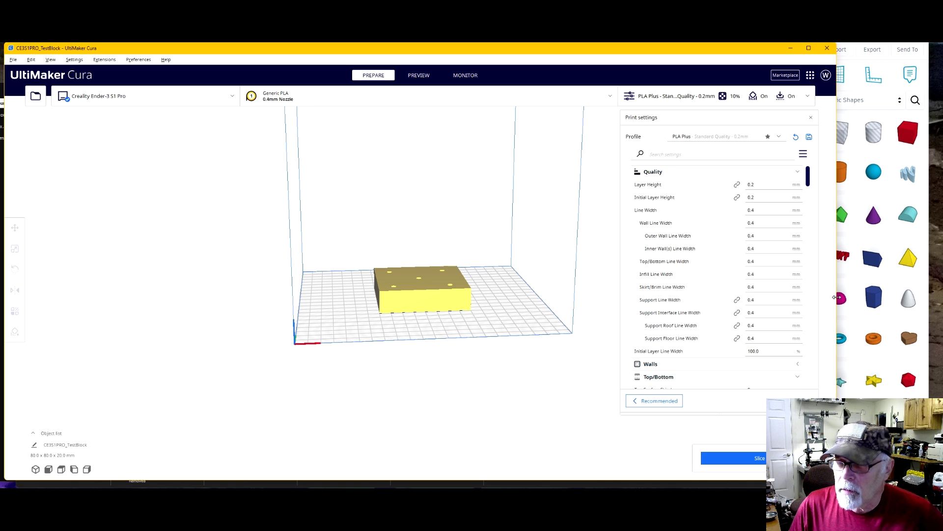
pyautogui.moveTo(837, 298); pyautogui.dragTo(942, 266)
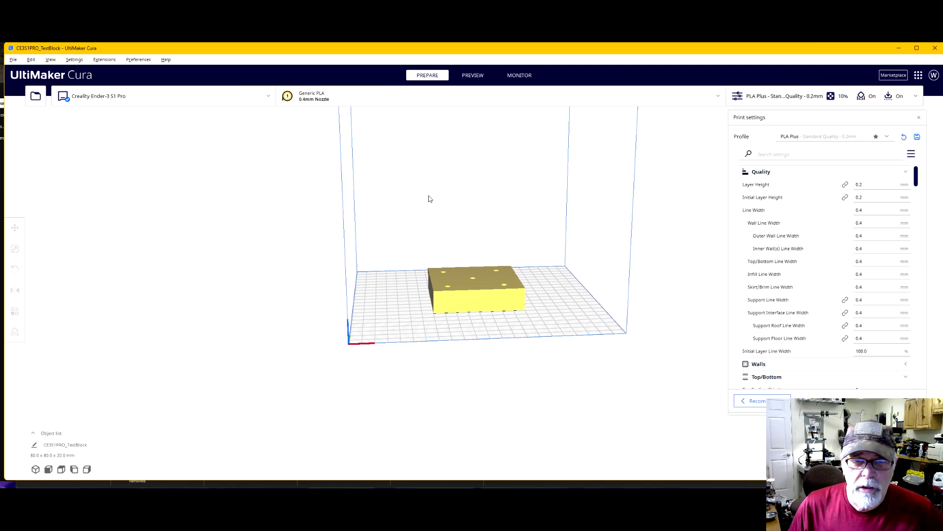
# Preview the sliced block down to about layer 65 and examine the infill and the walls around its holes.
pyautogui.moveTo(557, 305); pyautogui.dragTo(549, 326, button='right')
pyautogui.click(476, 299)
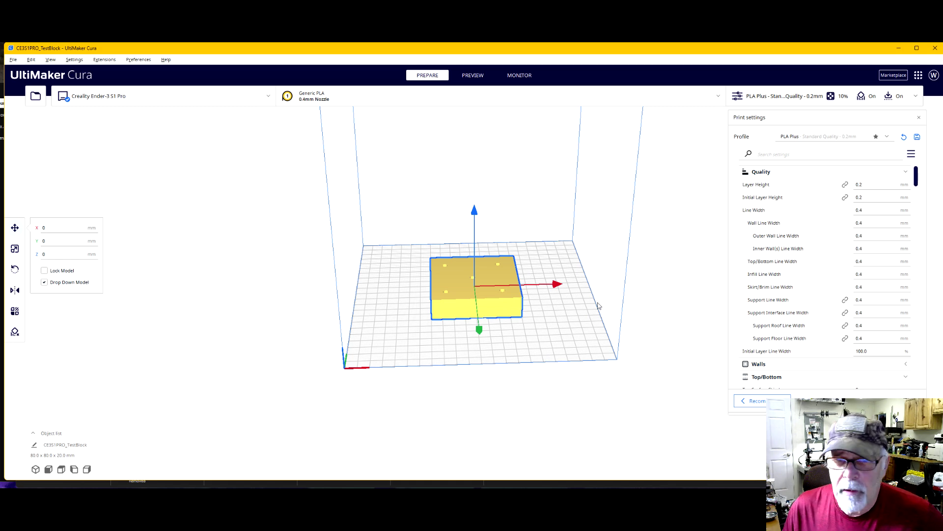
pyautogui.click(473, 75)
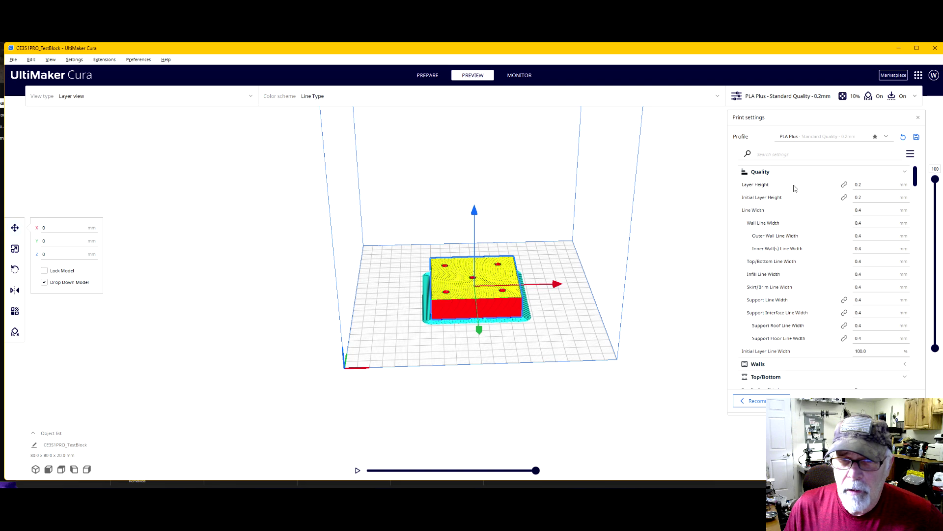
pyautogui.moveTo(936, 181); pyautogui.dragTo(935, 234)
pyautogui.moveTo(549, 286); pyautogui.dragTo(475, 307, button='right')
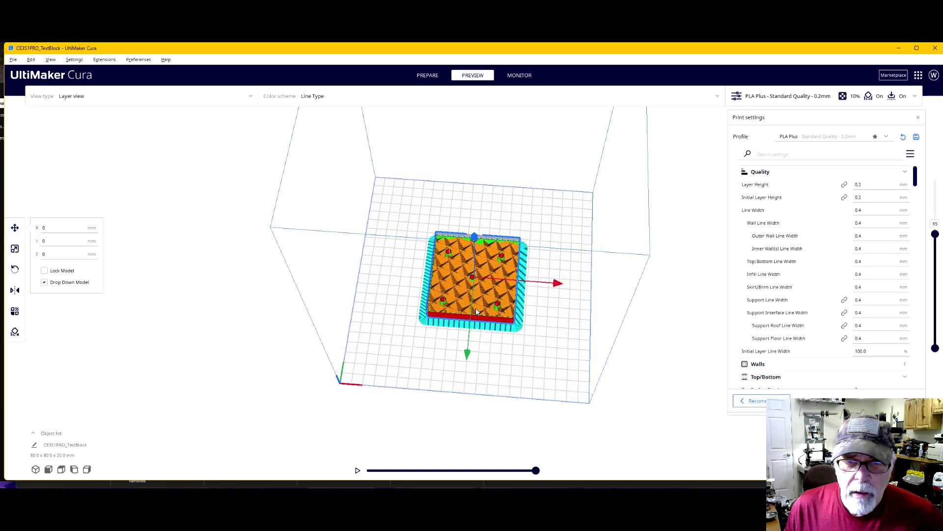
pyautogui.scroll(5, 485, 305)
pyautogui.moveTo(550, 314); pyautogui.dragTo(427, 363, button='right')
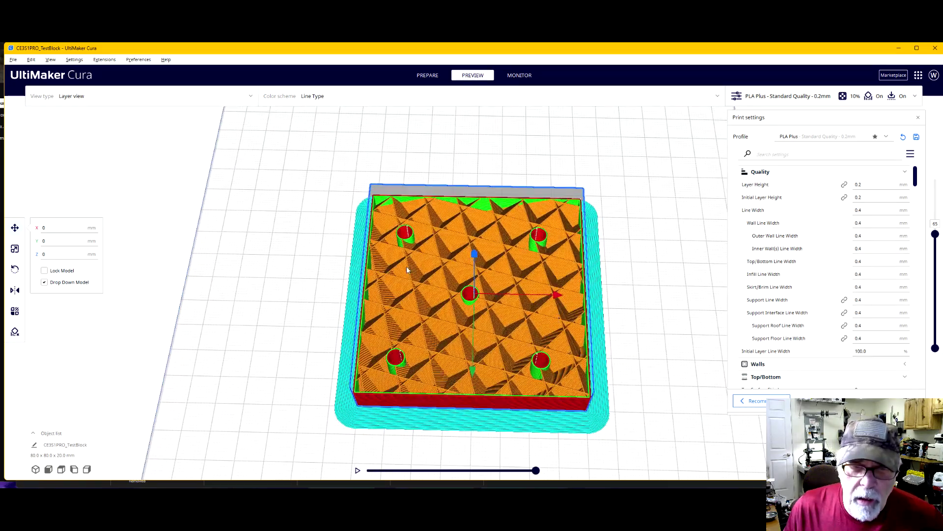
pyautogui.moveTo(520, 252); pyautogui.dragTo(523, 310, button='right')
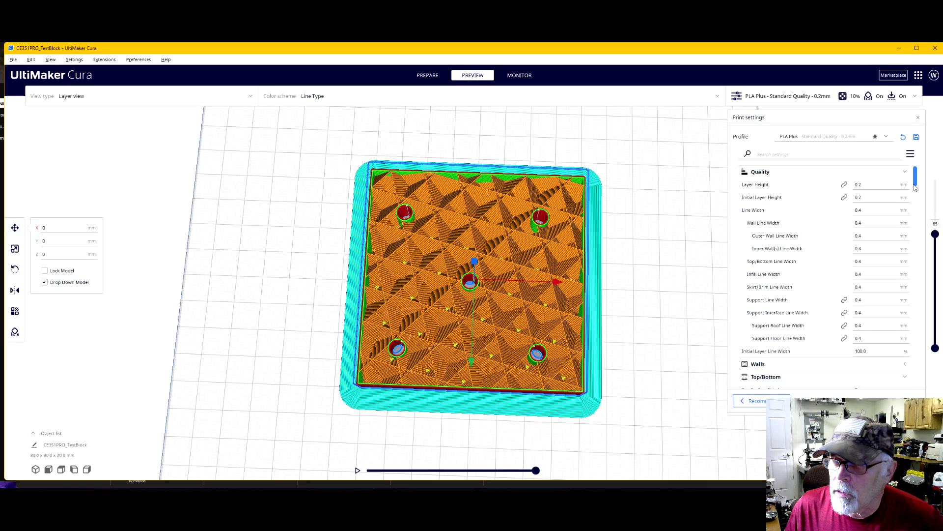
# Set the infill density of the print profile to 5%.
pyautogui.moveTo(917, 183); pyautogui.dragTo(919, 223)
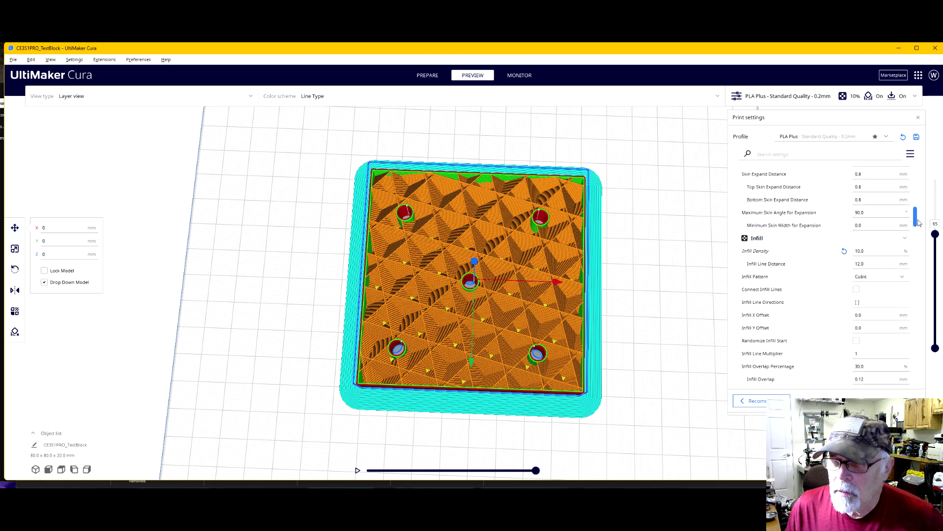
pyautogui.click(859, 251)
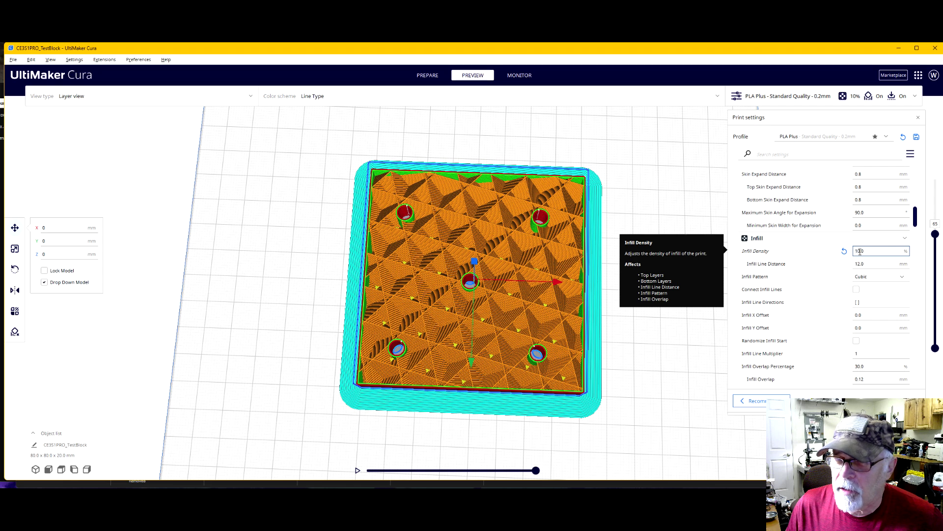
pyautogui.doubleClick(859, 251)
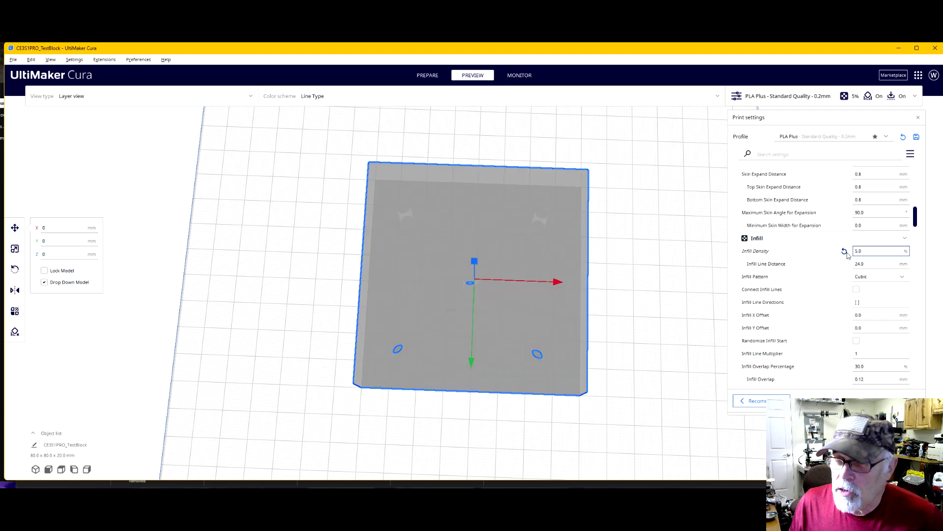
pyautogui.press('Return')
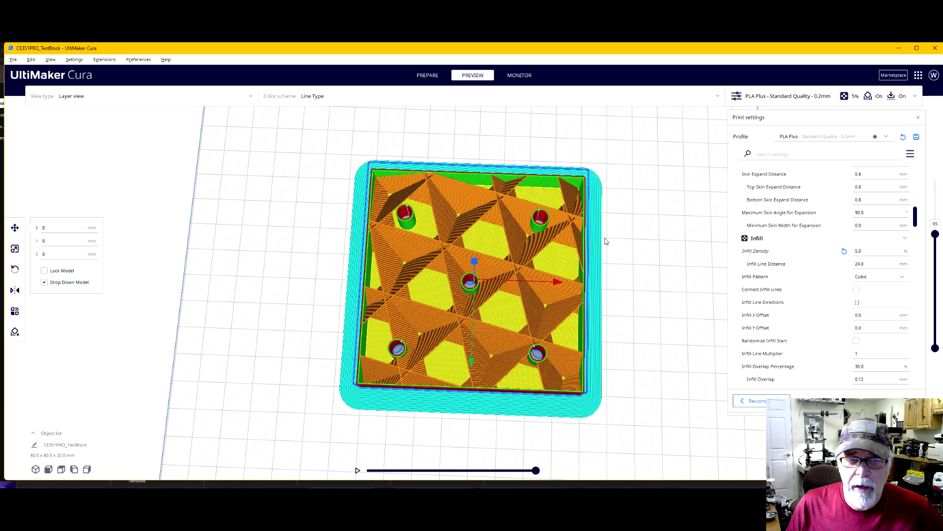
# Return to the solid model view and place a support blocker cube over the block's front-left hole.
pyautogui.moveTo(605, 240); pyautogui.dragTo(430, 251, button='right')
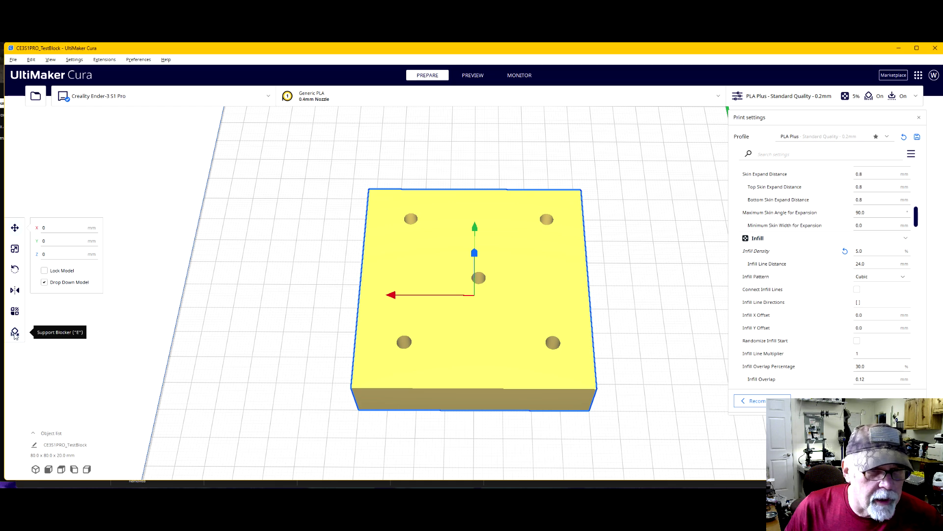
pyautogui.click(15, 333)
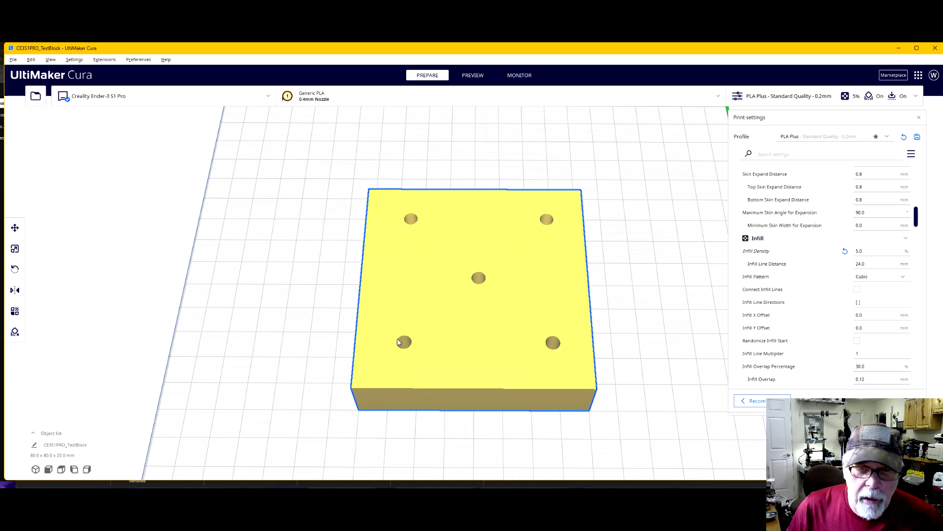
pyautogui.click(276, 273)
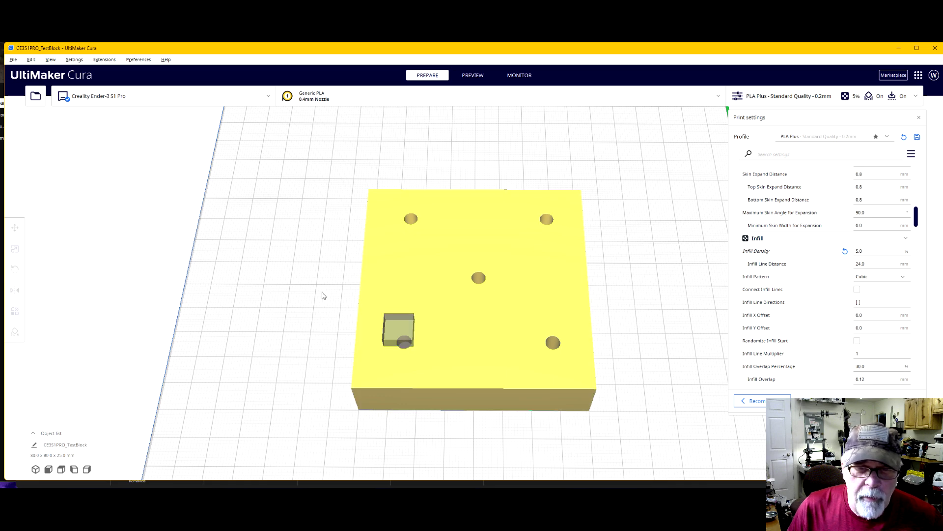
pyautogui.click(396, 334)
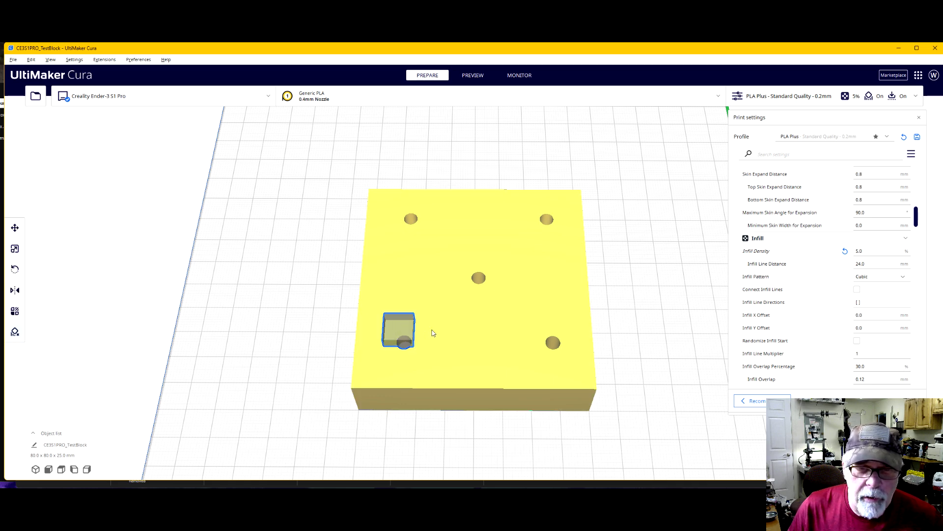
# Centre the support blocker cube over the front-left hole, at about X 22.9 mm and Y -23.7 mm.
pyautogui.moveTo(431, 330); pyautogui.dragTo(434, 357, button='right')
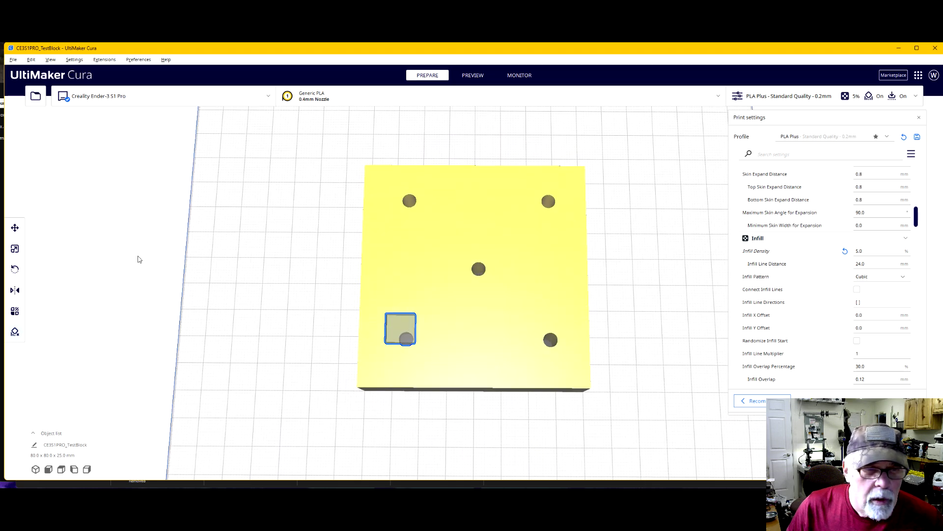
pyautogui.click(15, 229)
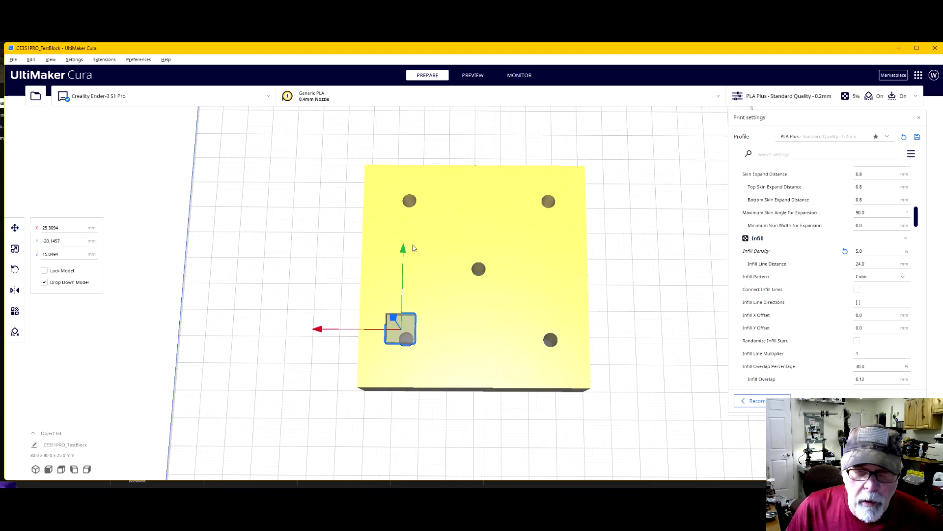
pyautogui.moveTo(404, 251); pyautogui.dragTo(362, 309)
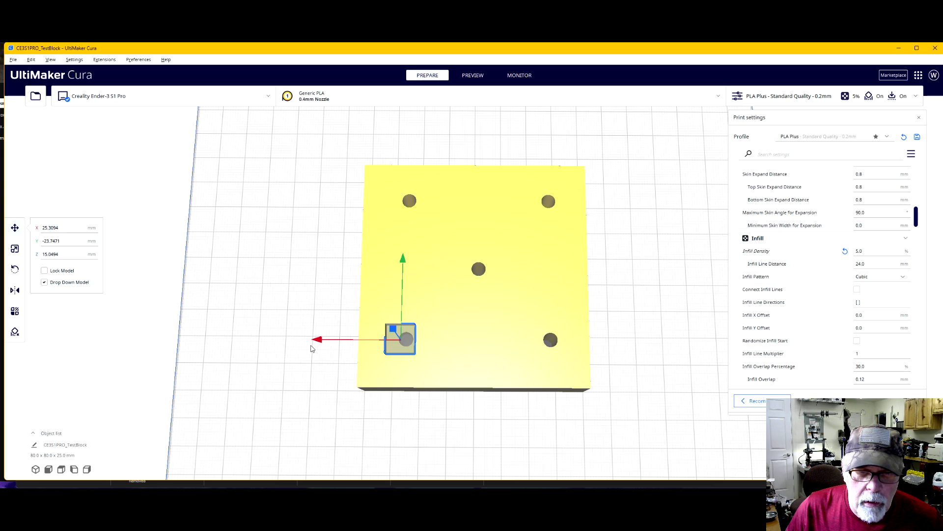
pyautogui.moveTo(318, 344)
pyautogui.mouseDown()
pyautogui.moveTo(328, 370)
pyautogui.moveTo(334, 354)
pyautogui.mouseUp()
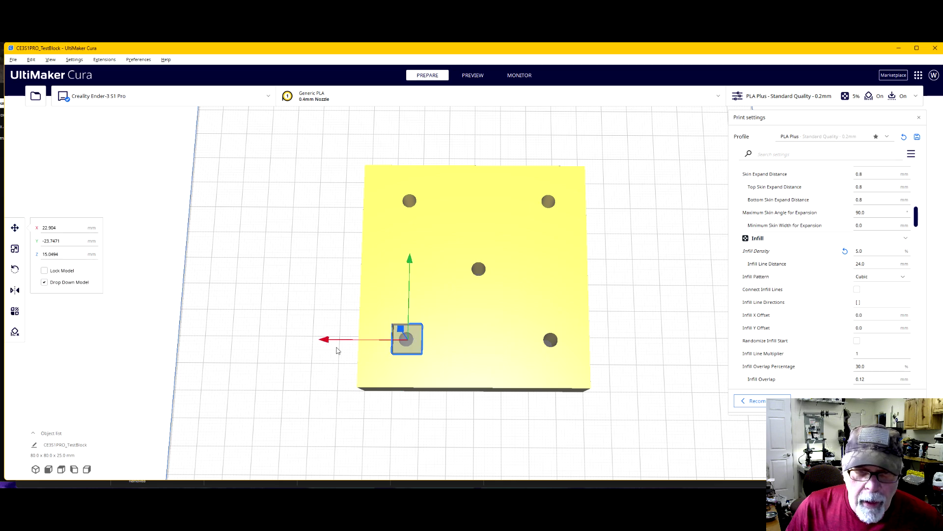
# Stretch the support blocker cube in Z to a height of about 28.5 mm.
pyautogui.moveTo(478, 362); pyautogui.dragTo(491, 300, button='right')
pyautogui.click(15, 248)
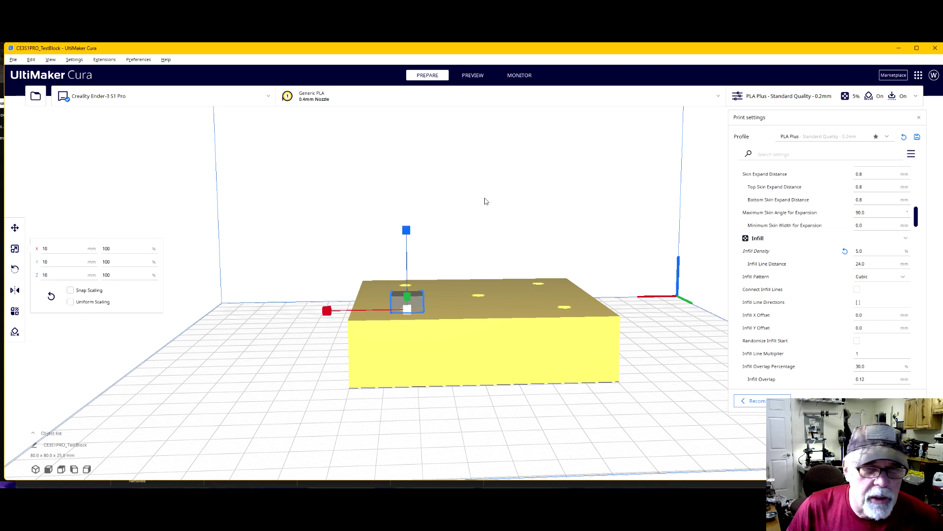
pyautogui.moveTo(408, 232); pyautogui.dragTo(436, 104)
pyautogui.moveTo(408, 231); pyautogui.dragTo(414, 156)
pyautogui.moveTo(408, 231); pyautogui.dragTo(410, 171)
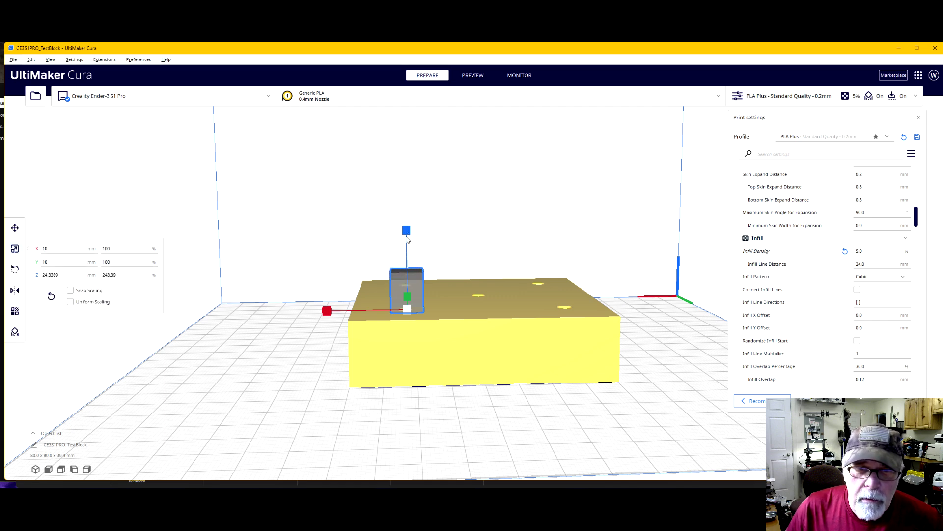
pyautogui.moveTo(406, 231); pyautogui.dragTo(411, 170)
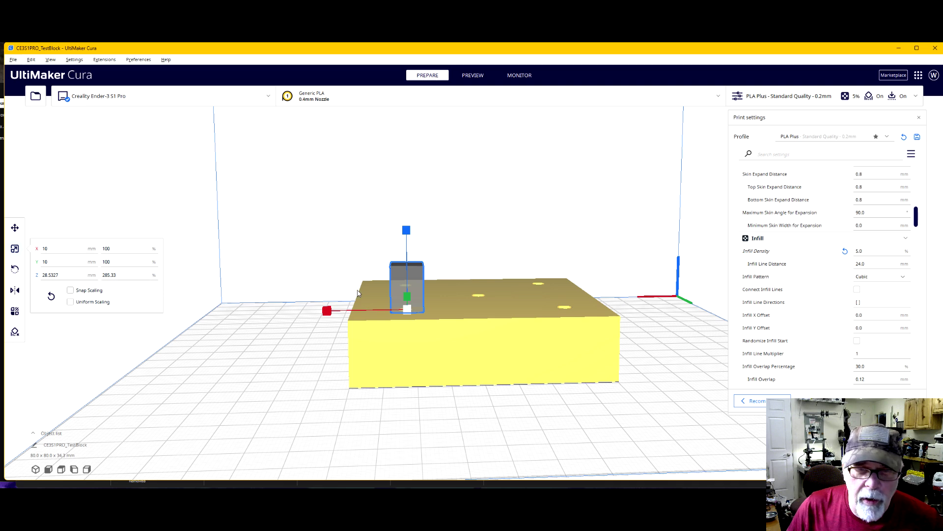
# Lower the stretched cube down through the block to about Z -5.4 mm.
pyautogui.click(17, 230)
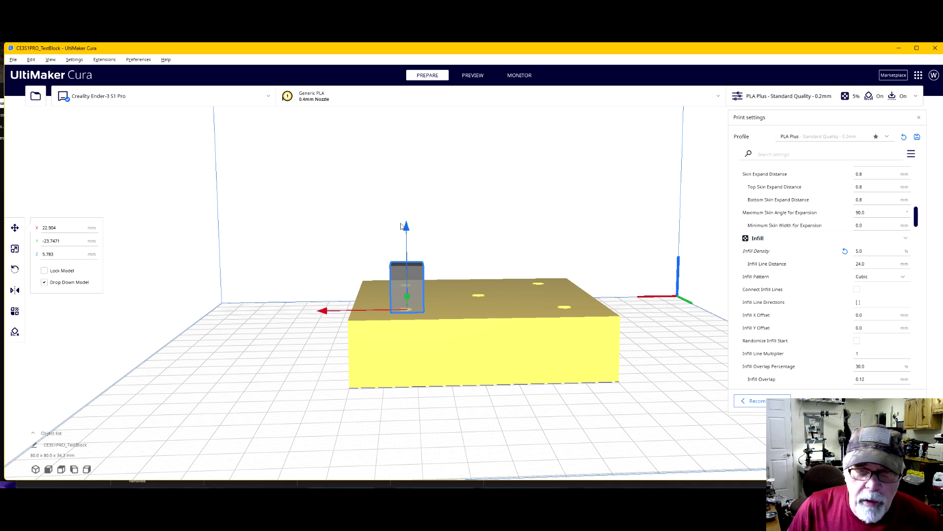
pyautogui.moveTo(407, 229); pyautogui.dragTo(407, 267)
pyautogui.moveTo(471, 376)
pyautogui.mouseDown(button='right')
pyautogui.moveTo(485, 362)
pyautogui.moveTo(466, 381)
pyautogui.moveTo(456, 375)
pyautogui.mouseUp(button='right')
pyautogui.moveTo(404, 265); pyautogui.dragTo(404, 260)
# In the cube's per-model settings, change its mesh type to modify settings for overlaps, as infill mesh only.
pyautogui.moveTo(491, 289); pyautogui.dragTo(523, 382, button='right')
pyautogui.rightClick(420, 348)
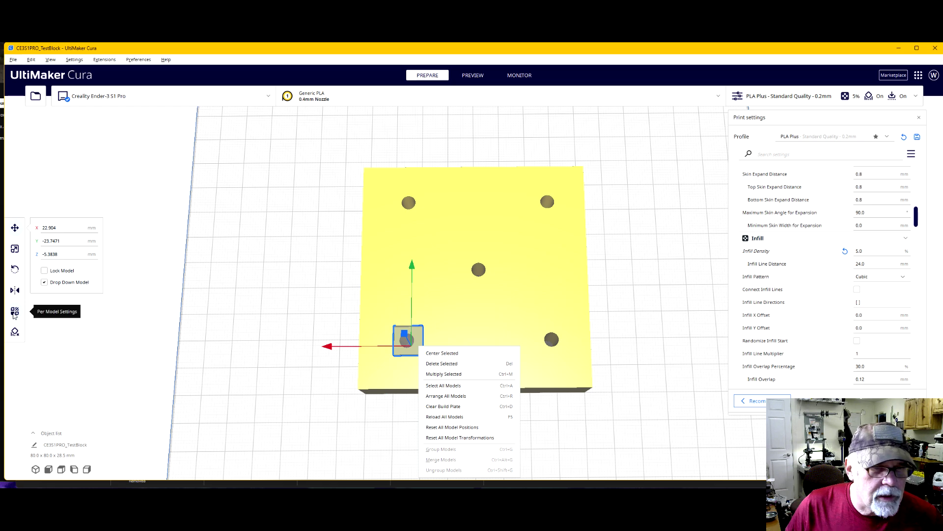
pyautogui.click(259, 360)
pyautogui.click(407, 339)
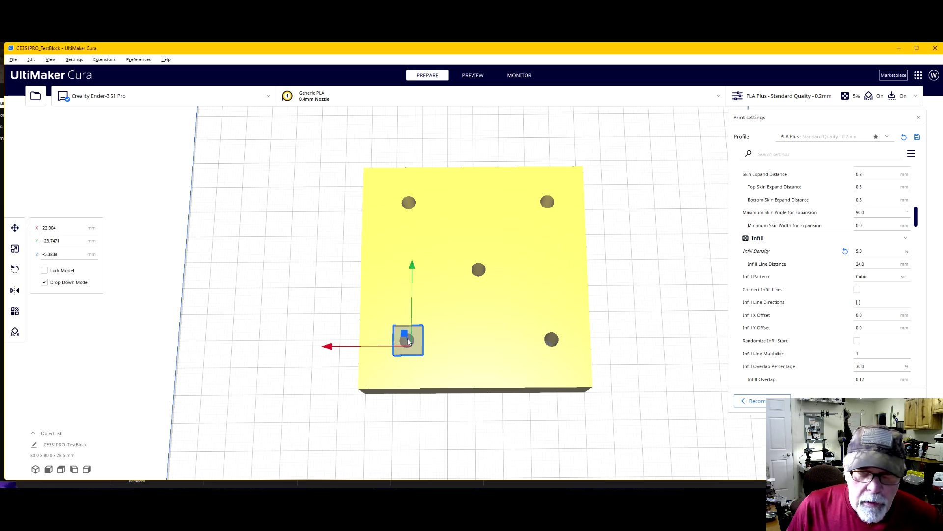
pyautogui.click(15, 311)
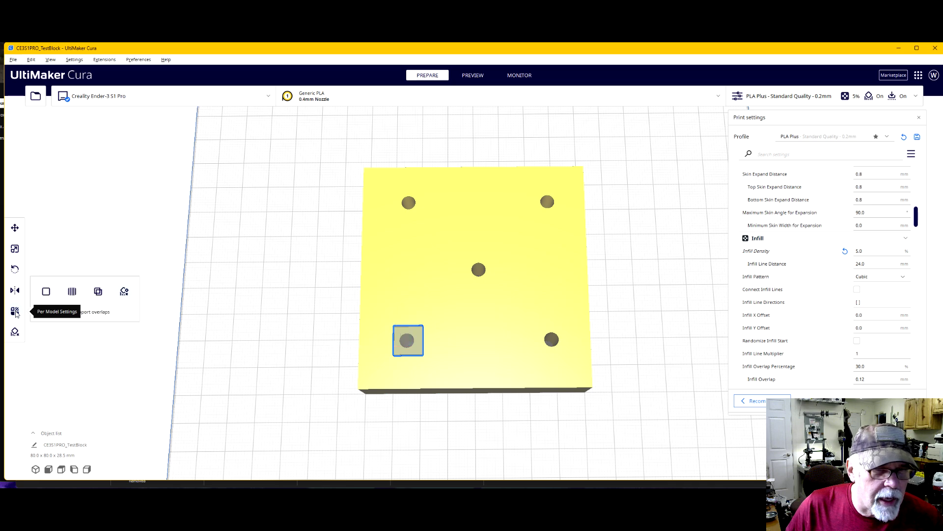
pyautogui.click(98, 292)
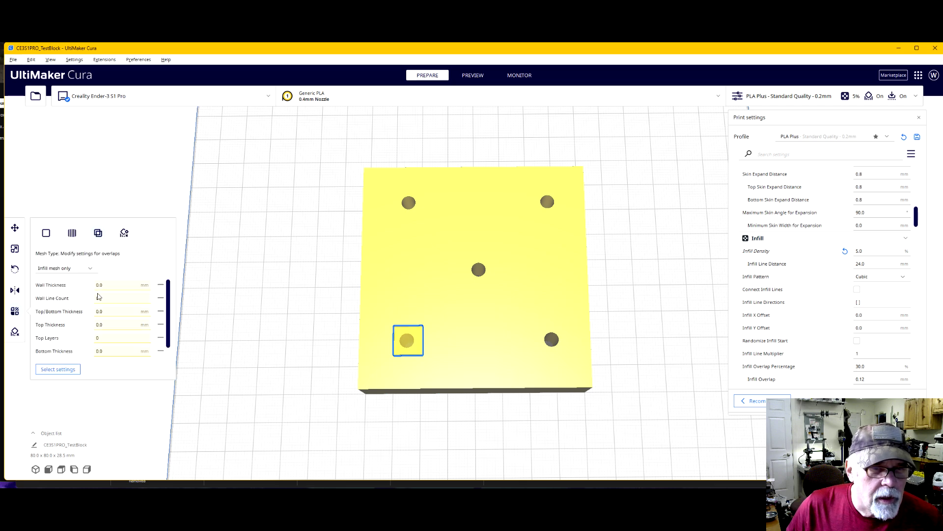
# Add Infill Density to the settings customized for the cube.
pyautogui.click(63, 373)
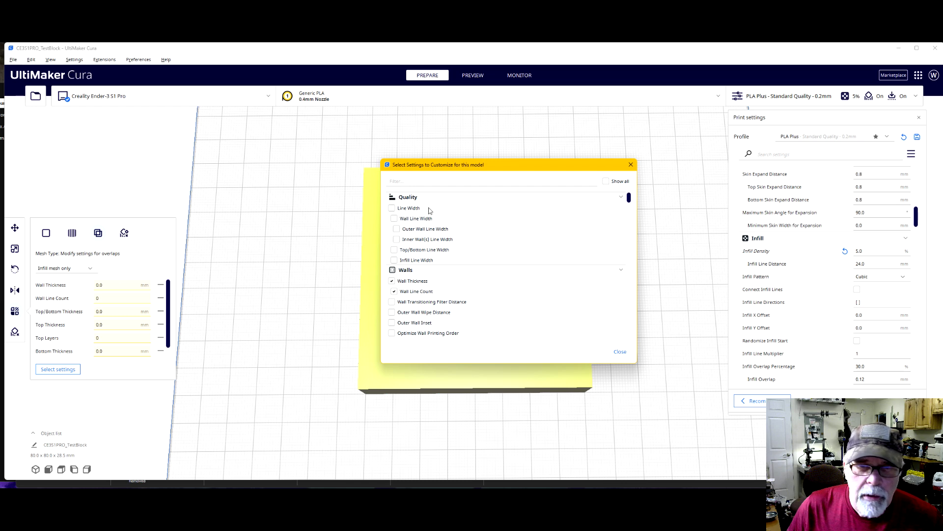
pyautogui.click(395, 200)
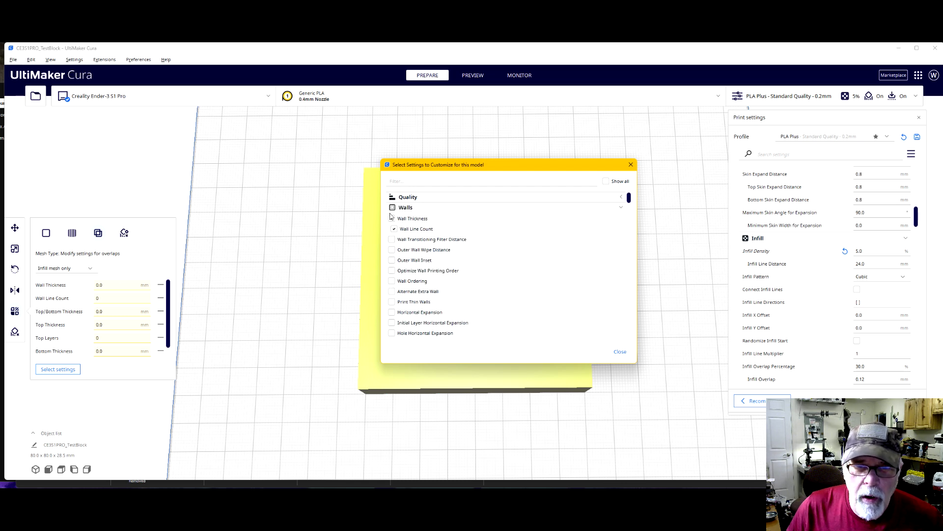
pyautogui.click(393, 209)
pyautogui.click(395, 220)
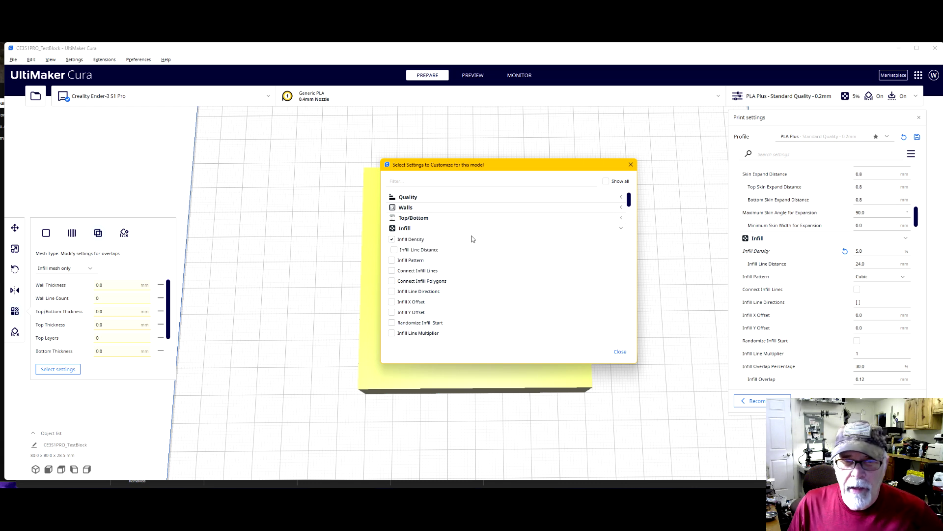
pyautogui.click(620, 352)
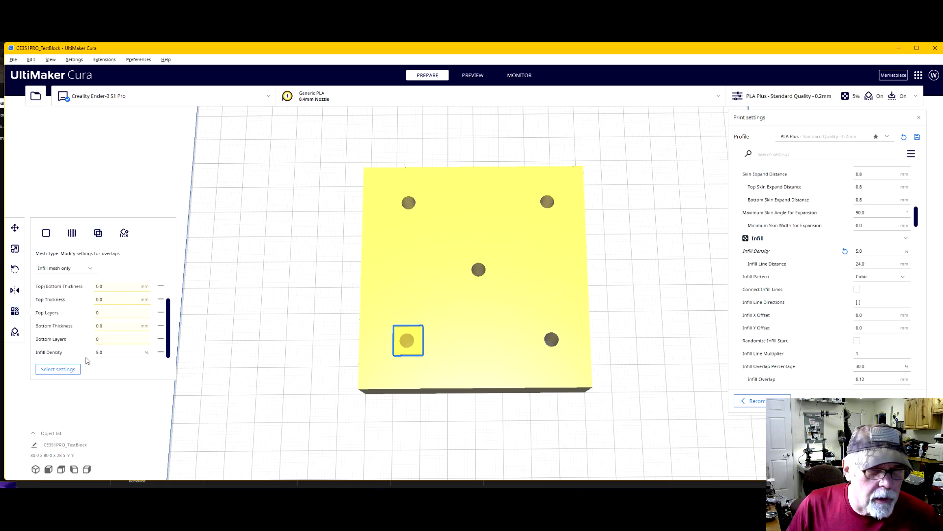
# Set the cube's own infill density to 90% and deselect it.
pyautogui.moveTo(117, 350); pyautogui.dragTo(85, 353)
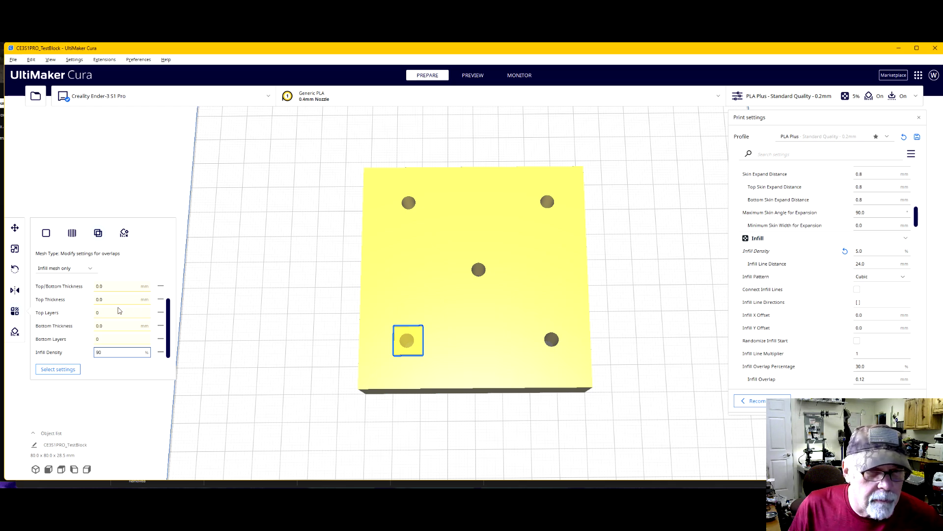
pyautogui.write('90')
pyautogui.press('Return')
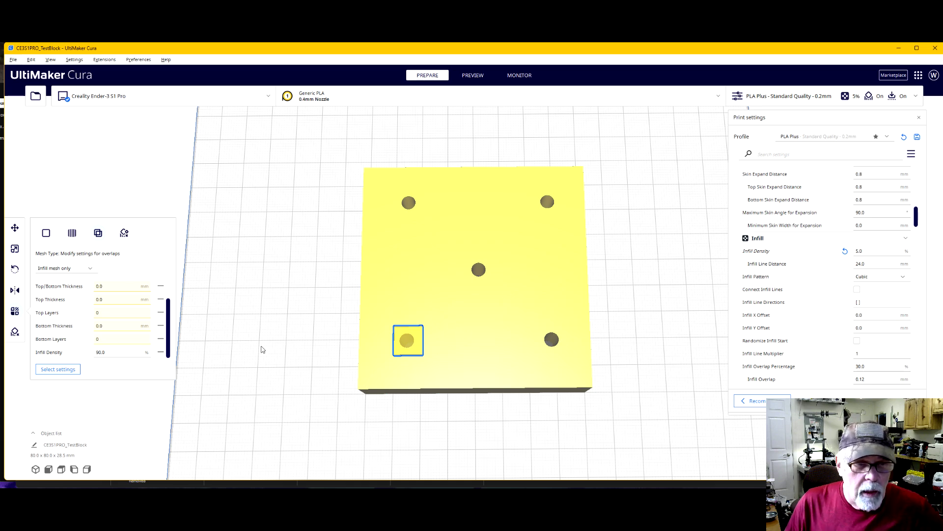
pyautogui.moveTo(456, 351); pyautogui.dragTo(480, 332, button='right')
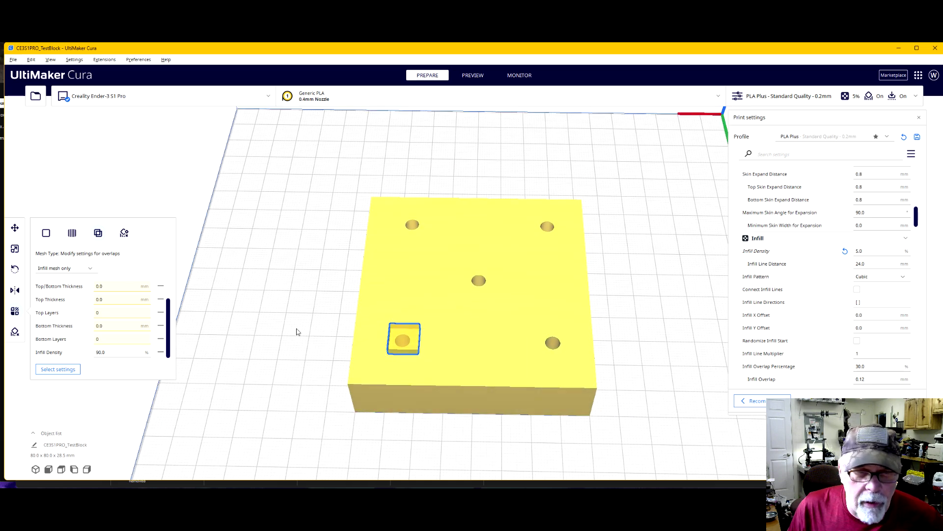
pyautogui.click(177, 175)
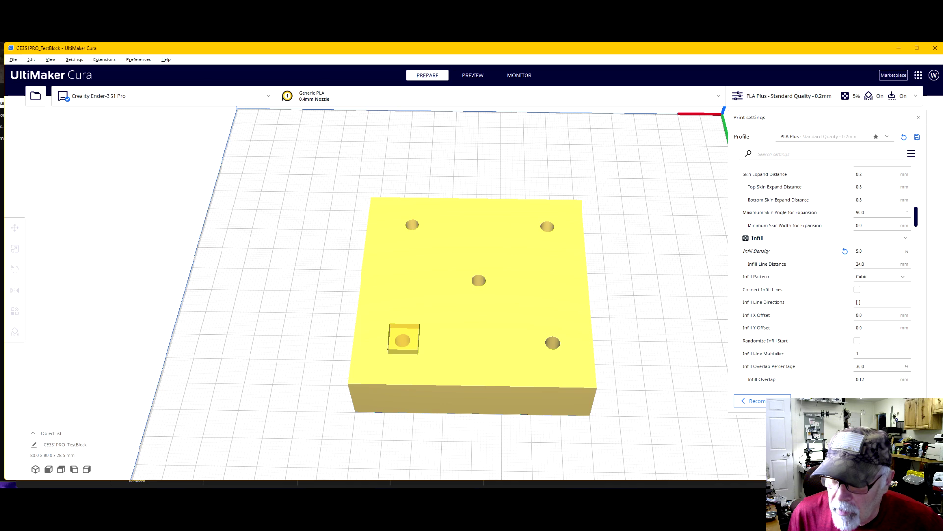
# Slice the block and preview it at about layers 29 and 60 to examine the dense infill around the front-left hole.
pyautogui.click(850, 459)
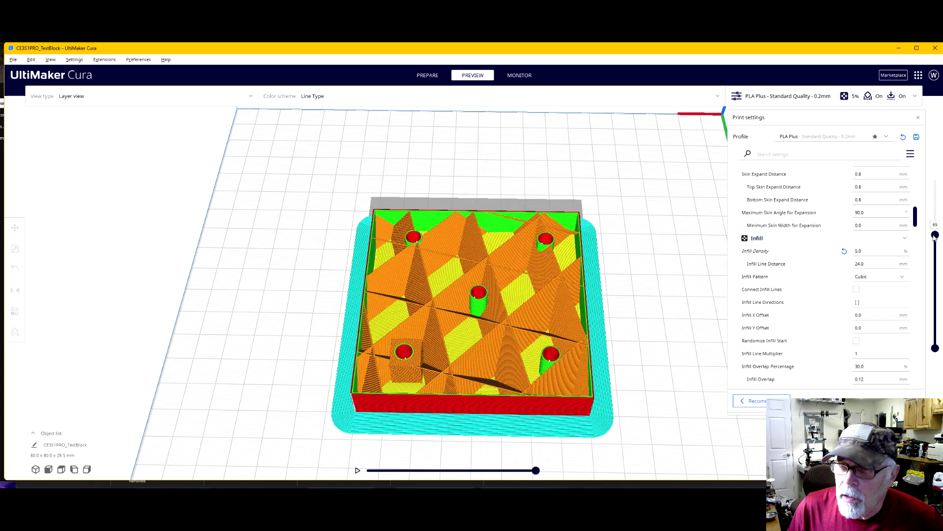
pyautogui.moveTo(936, 236); pyautogui.dragTo(935, 291)
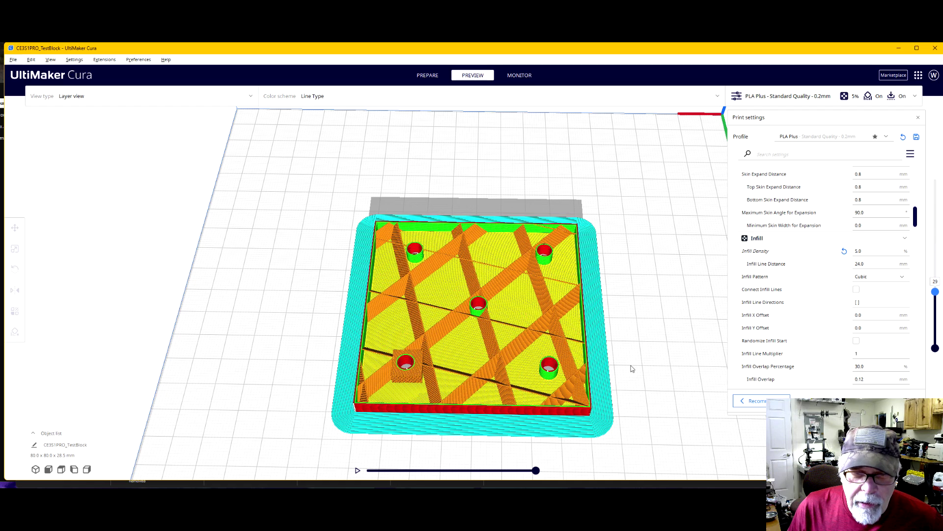
pyautogui.moveTo(456, 376); pyautogui.dragTo(516, 366, button='right')
pyautogui.moveTo(936, 293); pyautogui.dragTo(938, 244)
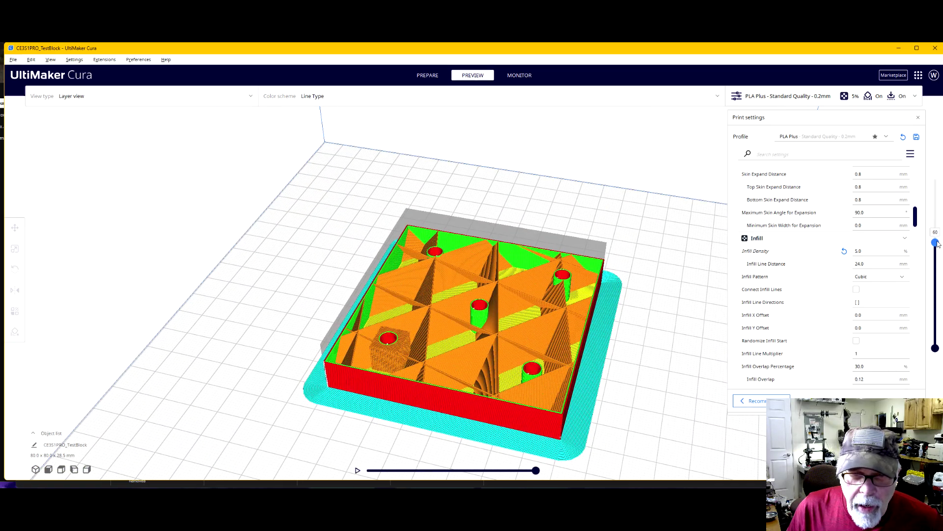
# Scale the infill cube around the front-left hole wider in X and Y, and deselect it.
pyautogui.click(396, 349)
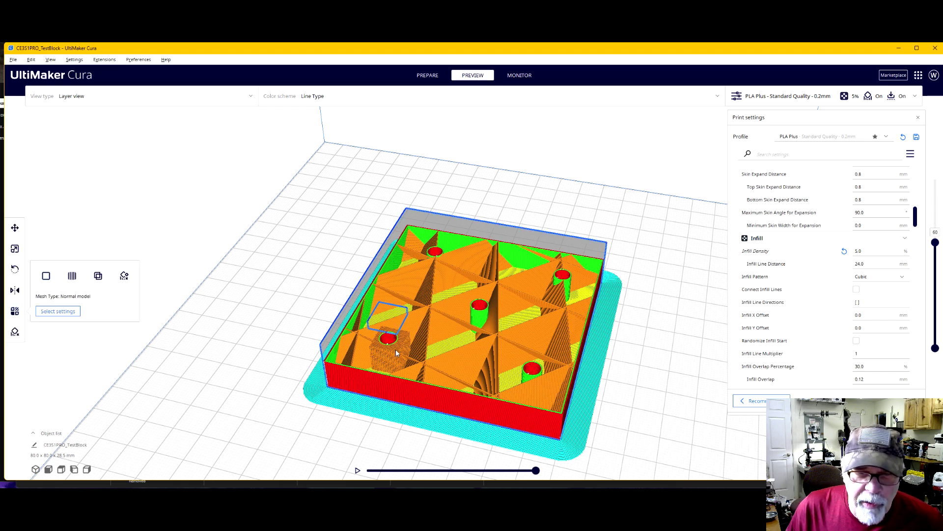
pyautogui.click(14, 249)
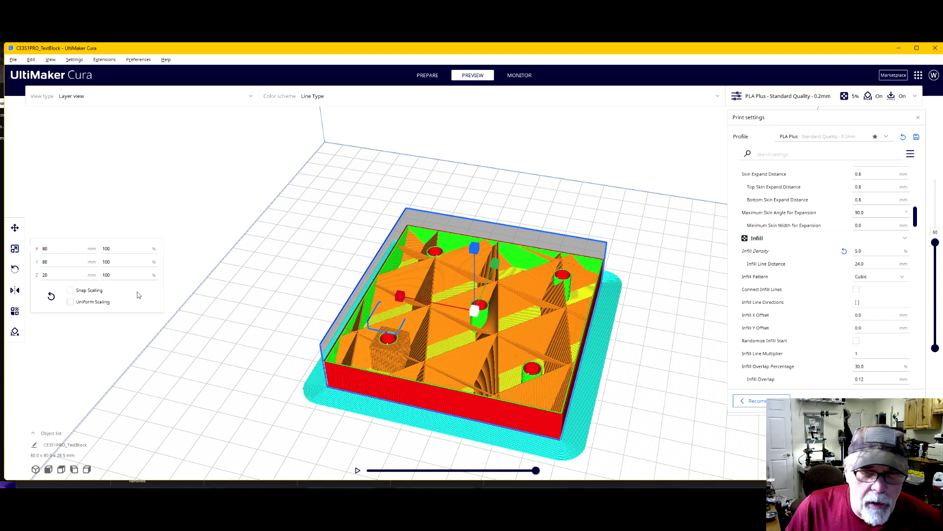
pyautogui.click(397, 333)
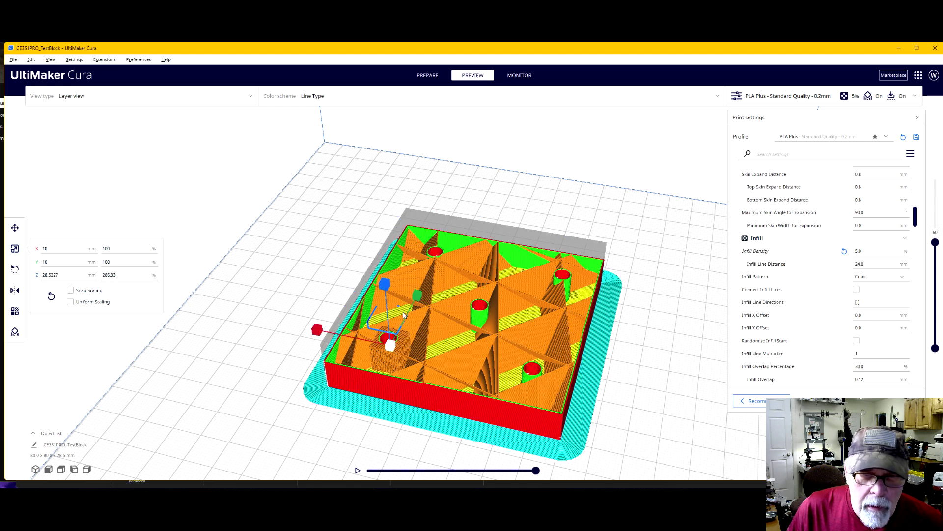
pyautogui.moveTo(319, 334); pyautogui.dragTo(288, 312)
pyautogui.moveTo(416, 297); pyautogui.dragTo(438, 240)
pyautogui.click(186, 256)
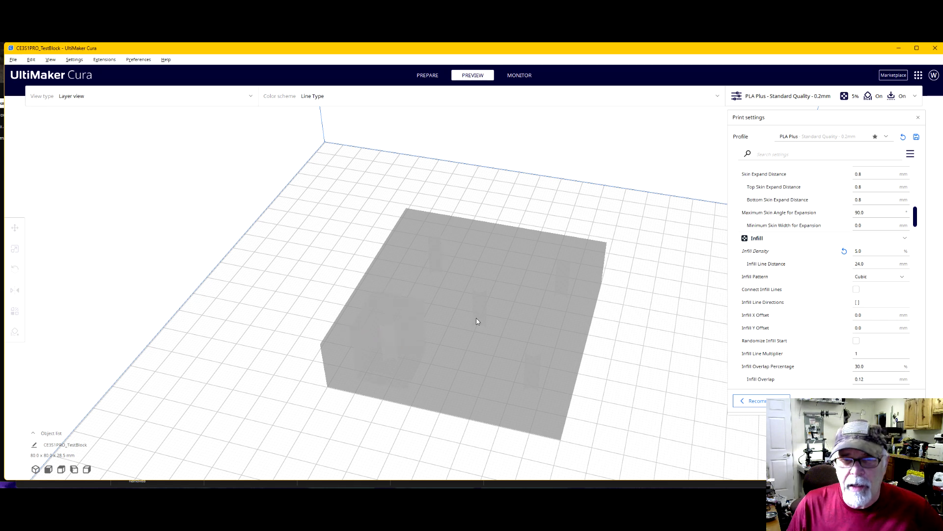
# Slice the block and preview it at layer 60 to examine the widened dense infill around the hole.
pyautogui.moveTo(438, 346); pyautogui.dragTo(385, 361, button='right')
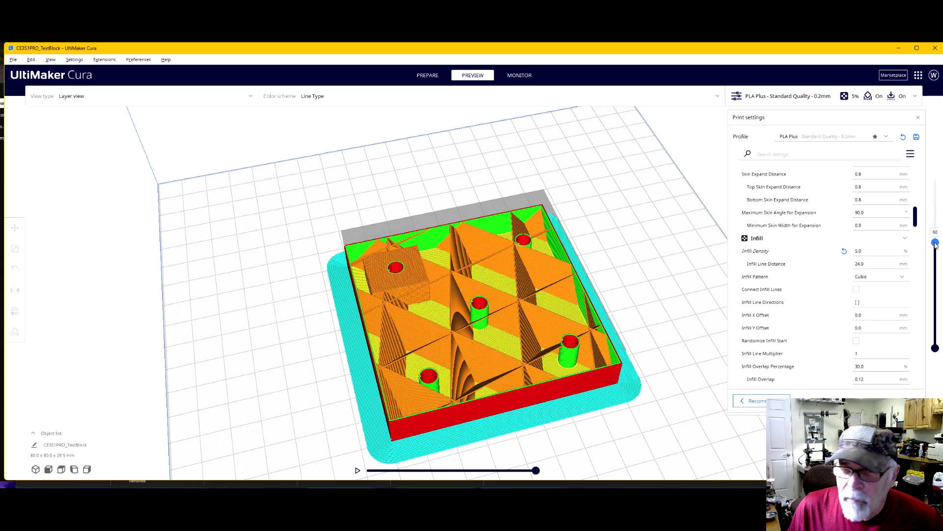
pyautogui.moveTo(935, 243)
pyautogui.mouseDown()
pyautogui.moveTo(935, 175)
pyautogui.moveTo(935, 242)
pyautogui.mouseUp()
pyautogui.moveTo(340, 350); pyautogui.dragTo(432, 374, button='right')
# Multiply the infill cube at the front-left hole to make two copies.
pyautogui.click(371, 353)
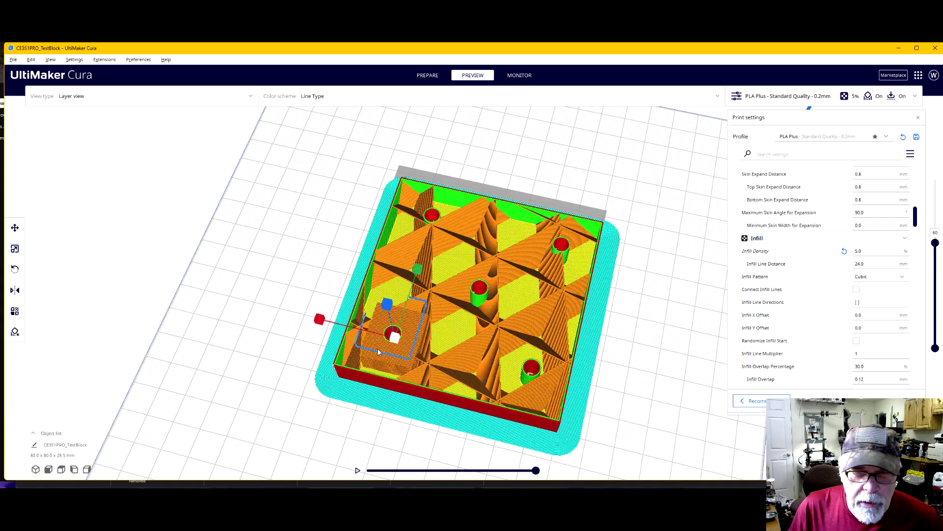
pyautogui.rightClick(410, 347)
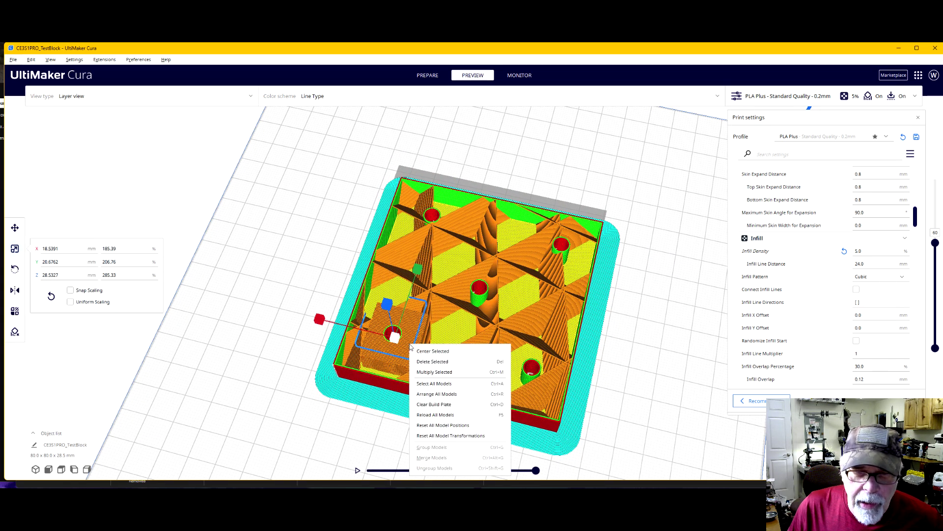
pyautogui.click(435, 372)
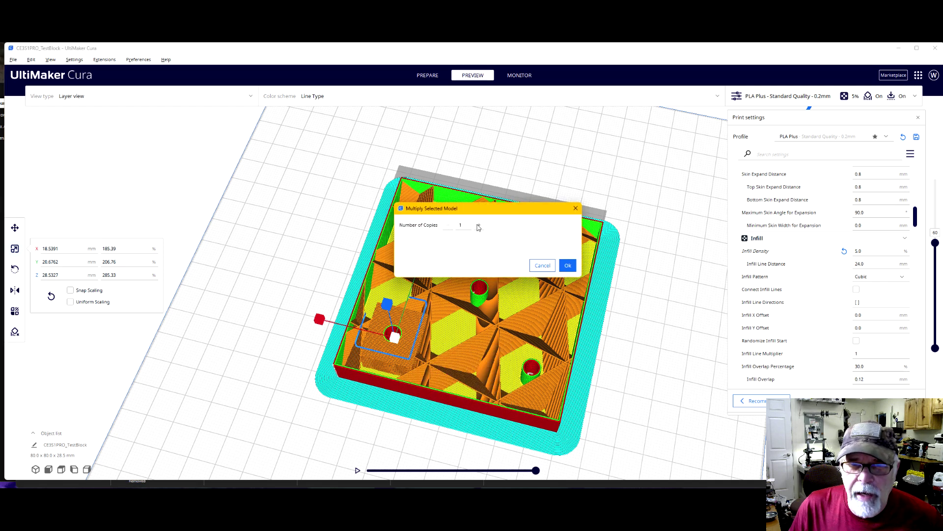
pyautogui.click(568, 265)
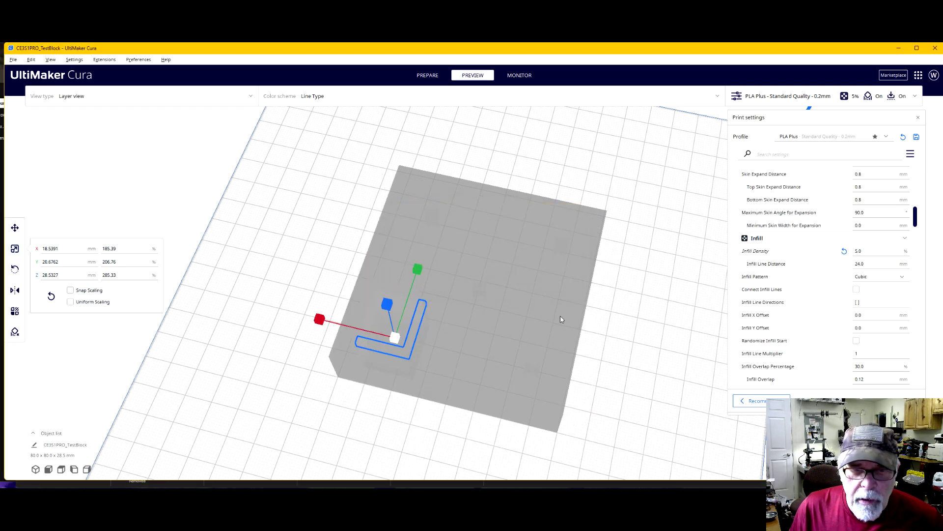
# Move the selected infill cube along Y until it is centred over the back-left hole.
pyautogui.click(15, 228)
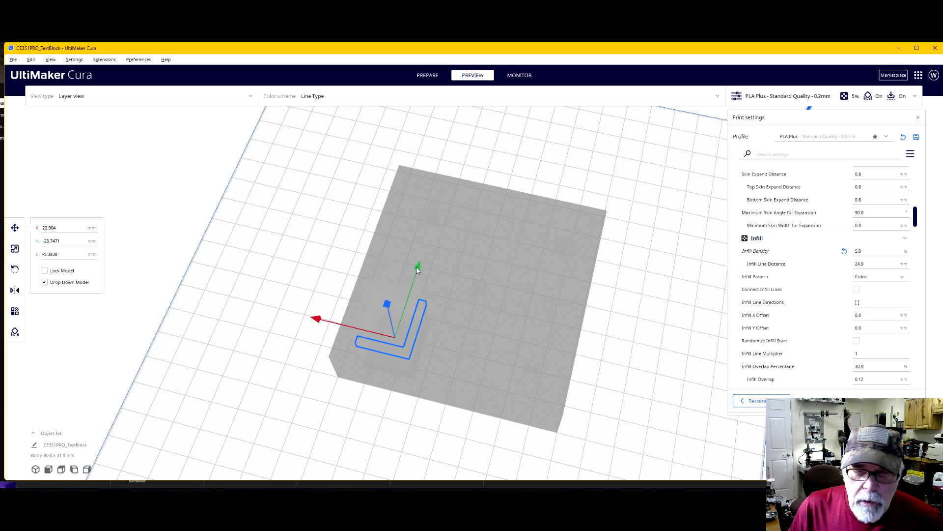
pyautogui.moveTo(417, 266); pyautogui.dragTo(451, 161)
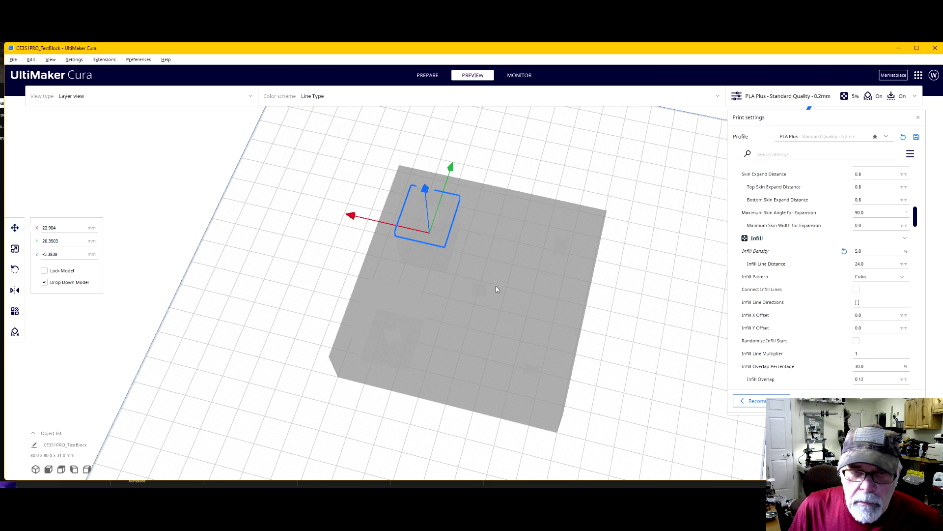
pyautogui.scroll(2, 498, 297)
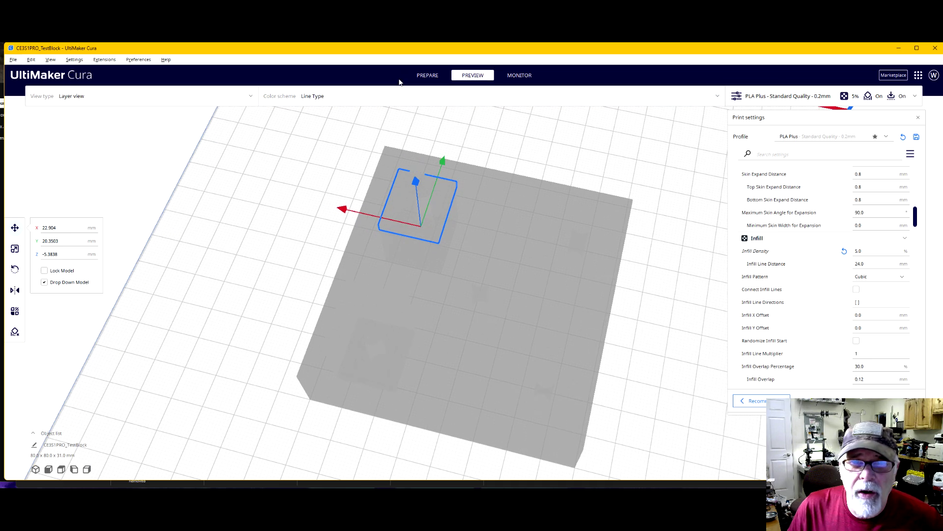
pyautogui.click(423, 77)
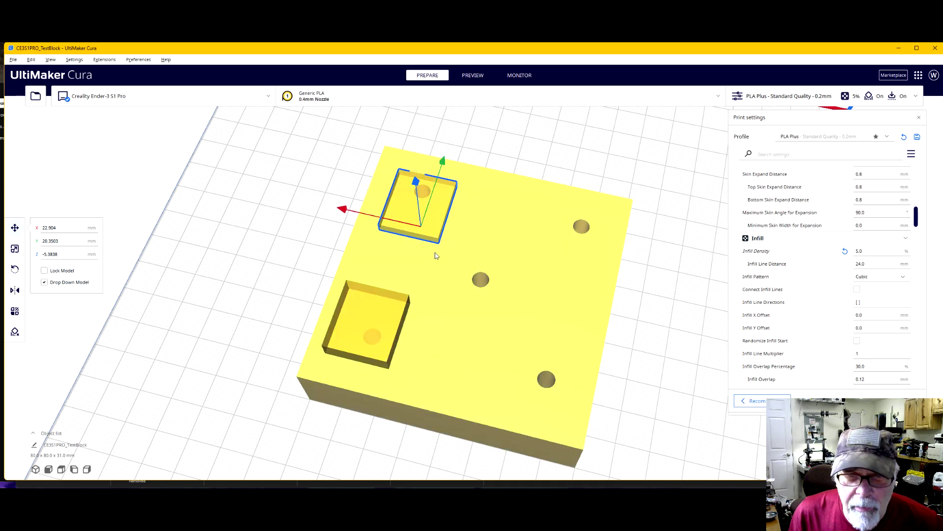
pyautogui.moveTo(442, 165); pyautogui.dragTo(445, 154)
# Move one copy along X to the front-right hole, about X -26.8 mm, and centre the other copy on the front-left hole.
pyautogui.click(384, 316)
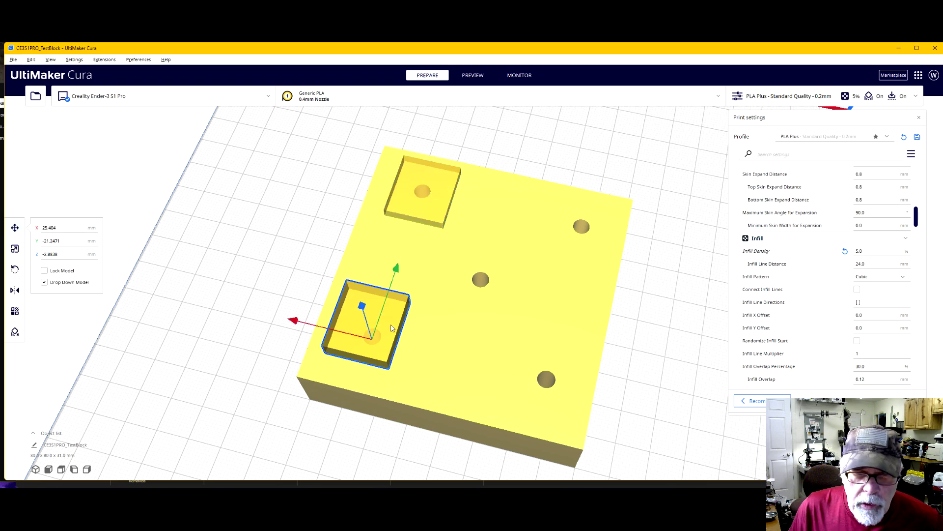
pyautogui.moveTo(293, 322); pyautogui.dragTo(457, 344)
pyautogui.hotkey('ctrl', 'z')
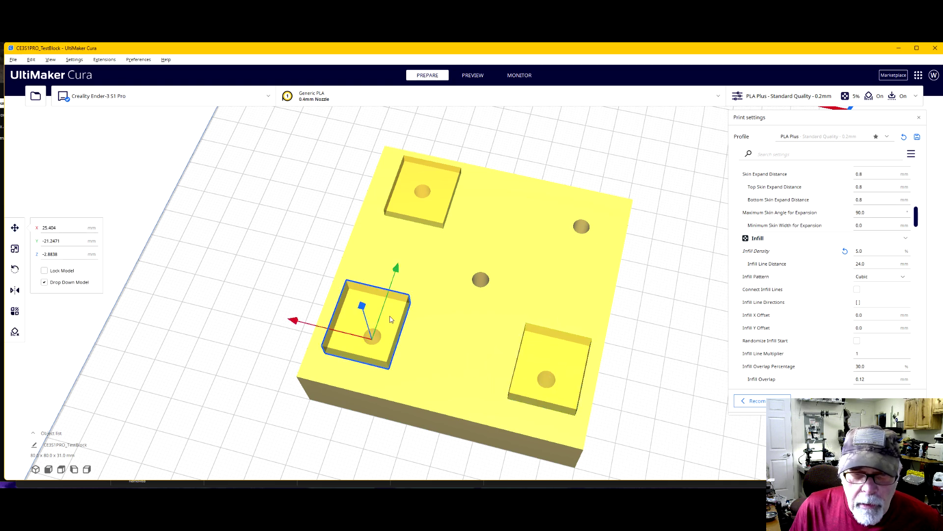
pyautogui.moveTo(397, 271); pyautogui.dragTo(391, 295)
pyautogui.moveTo(290, 332); pyautogui.dragTo(315, 344)
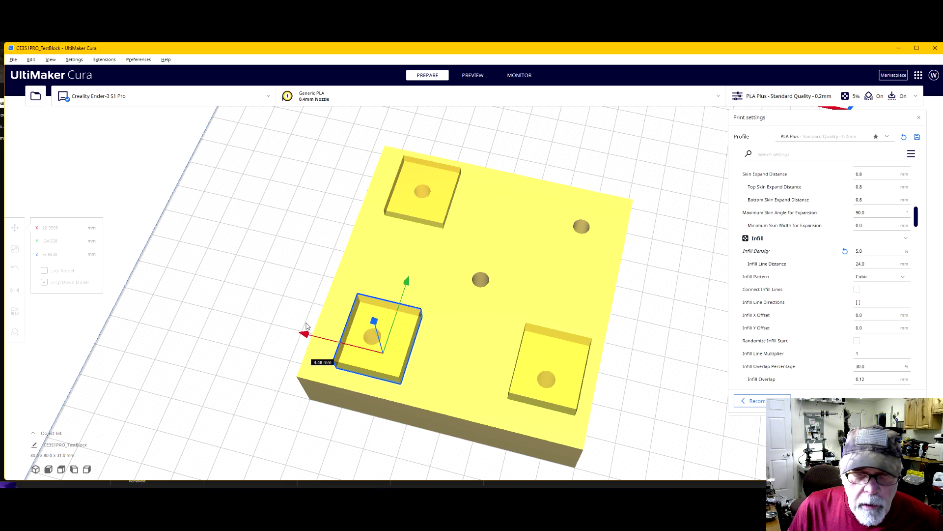
# Shift the front-right cube to about Y -22.9 mm to centre it on its hole, and preview the infill at layer 60.
pyautogui.moveTo(537, 242); pyautogui.dragTo(591, 323, button='right')
pyautogui.click(584, 327)
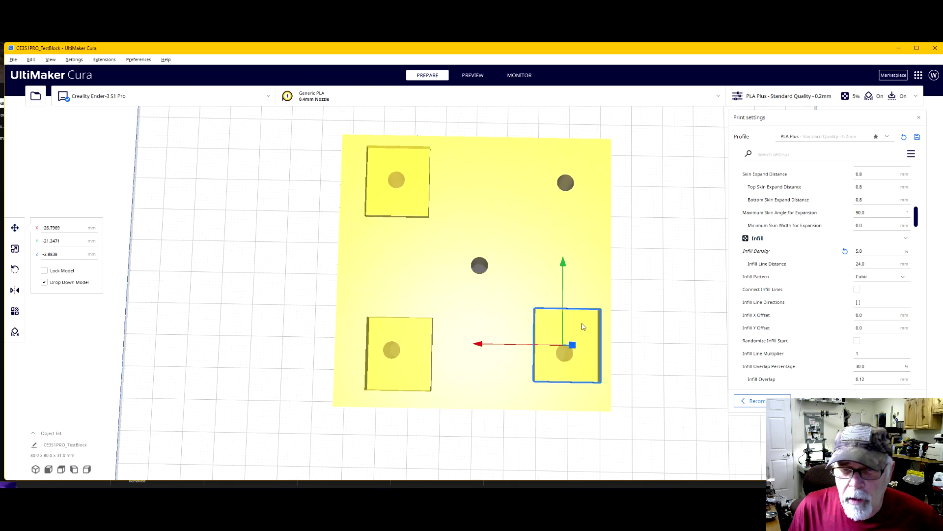
pyautogui.moveTo(565, 267); pyautogui.dragTo(569, 274)
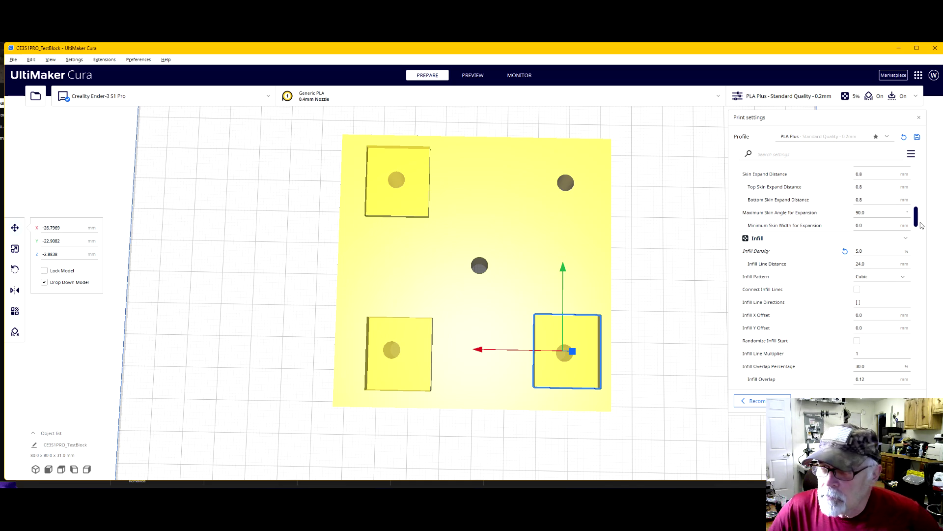
pyautogui.click(468, 75)
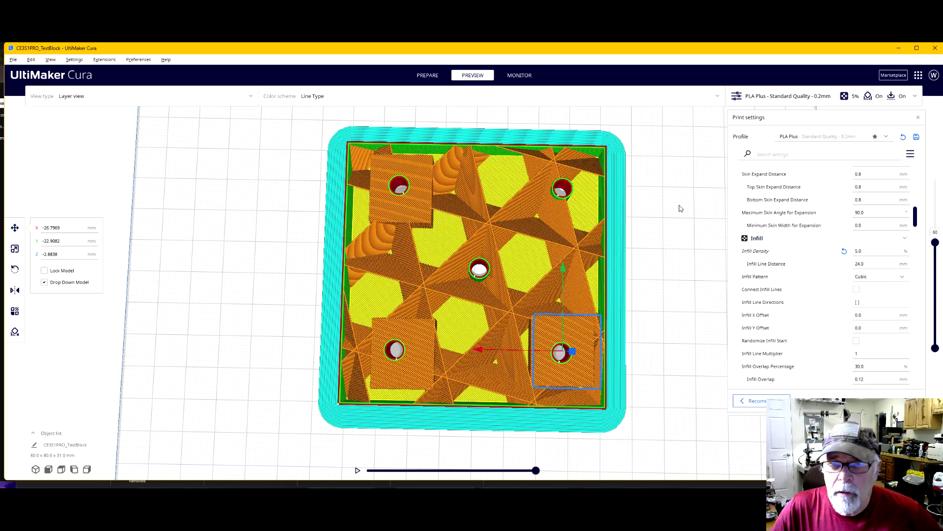
pyautogui.moveTo(634, 290); pyautogui.dragTo(589, 322, button='right')
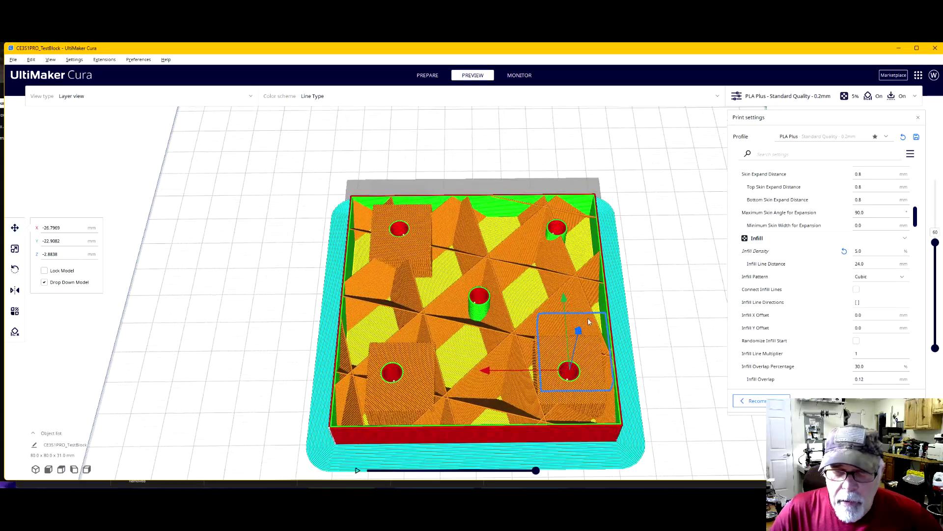
# Multiply the front-right infill cube with the number of copies set to 1.
pyautogui.rightClick(556, 340)
pyautogui.click(592, 372)
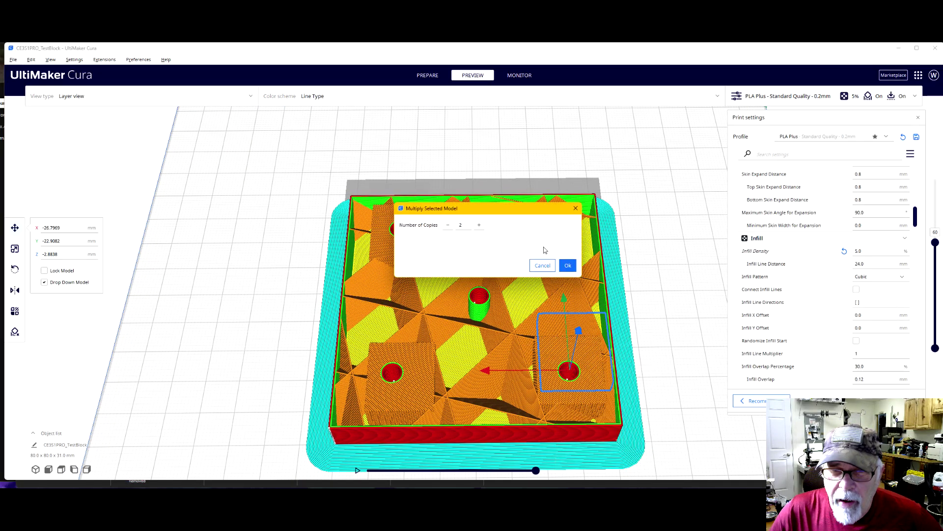
pyautogui.click(448, 225)
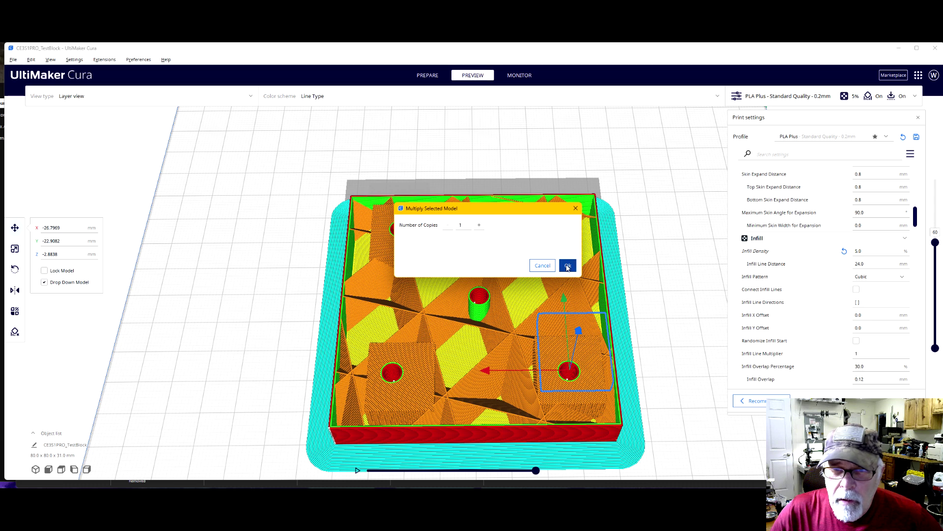
pyautogui.click(567, 267)
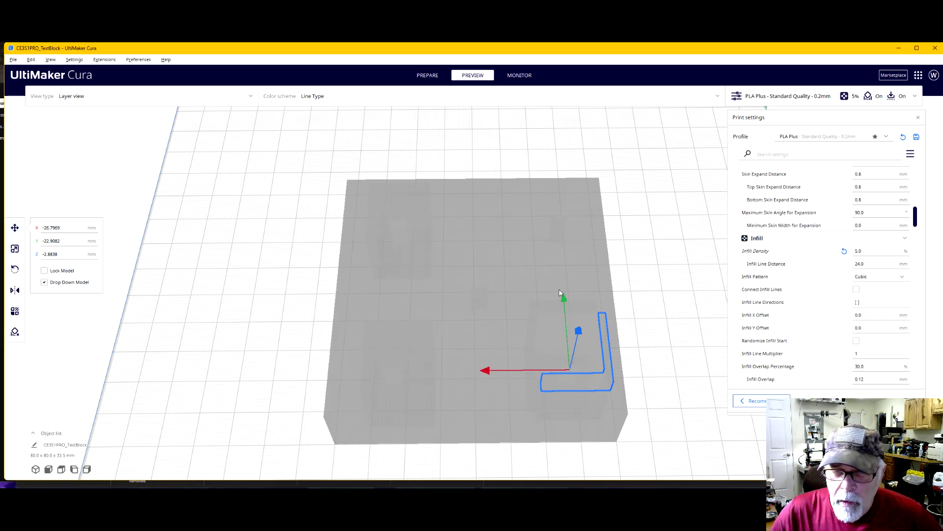
# Move one front-right cube over the back-right hole and centre the other on the front-right hole at about X -26.8, Y -23.6 mm.
pyautogui.moveTo(564, 300); pyautogui.dragTo(598, 214)
pyautogui.moveTo(599, 214); pyautogui.dragTo(627, 290, button='right')
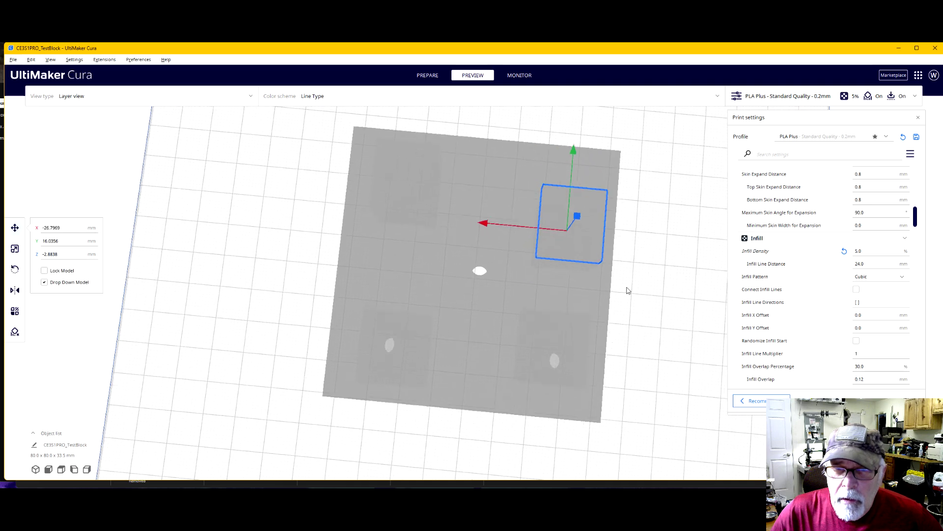
pyautogui.click(426, 75)
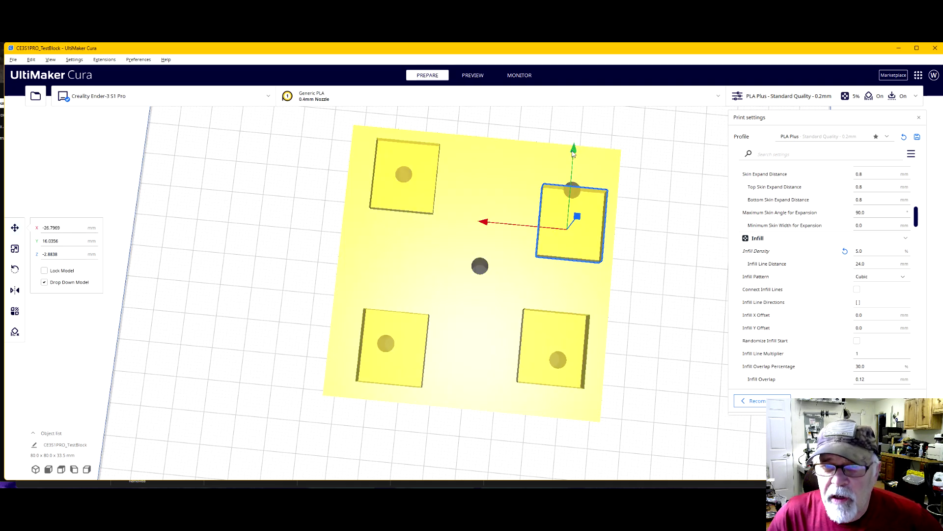
pyautogui.moveTo(573, 154); pyautogui.dragTo(540, 329)
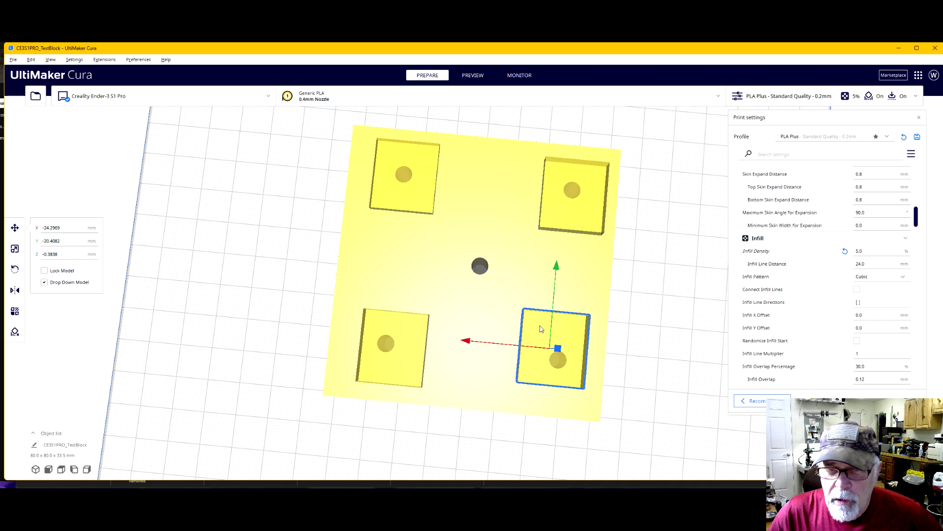
pyautogui.moveTo(463, 345); pyautogui.dragTo(474, 345)
pyautogui.moveTo(565, 268); pyautogui.dragTo(563, 280)
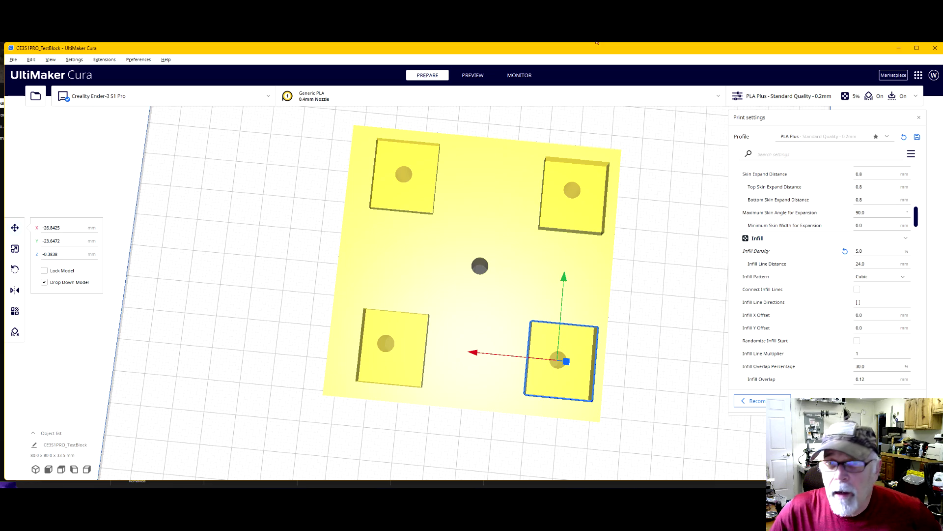
# Preview the sliced block at layers 60 and 100 to examine the dense infill around the four corner holes, and deselect the cube.
pyautogui.click(467, 75)
pyautogui.moveTo(612, 313); pyautogui.dragTo(619, 241, button='right')
pyautogui.moveTo(586, 350); pyautogui.dragTo(602, 366, button='right')
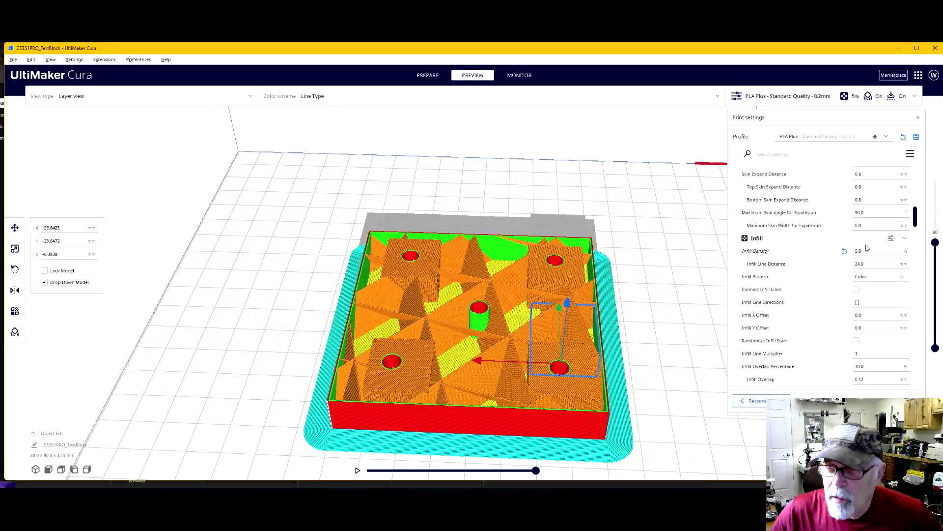
pyautogui.moveTo(935, 243); pyautogui.dragTo(935, 178)
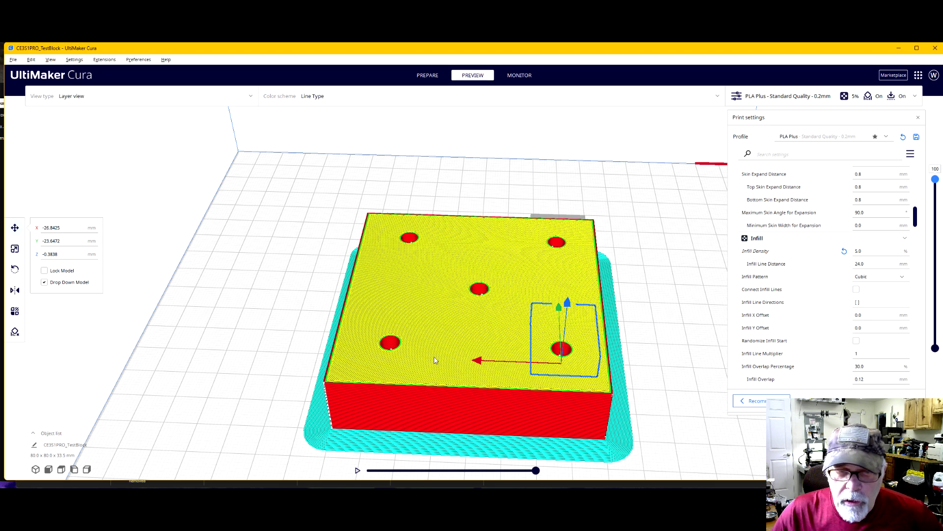
pyautogui.click(252, 271)
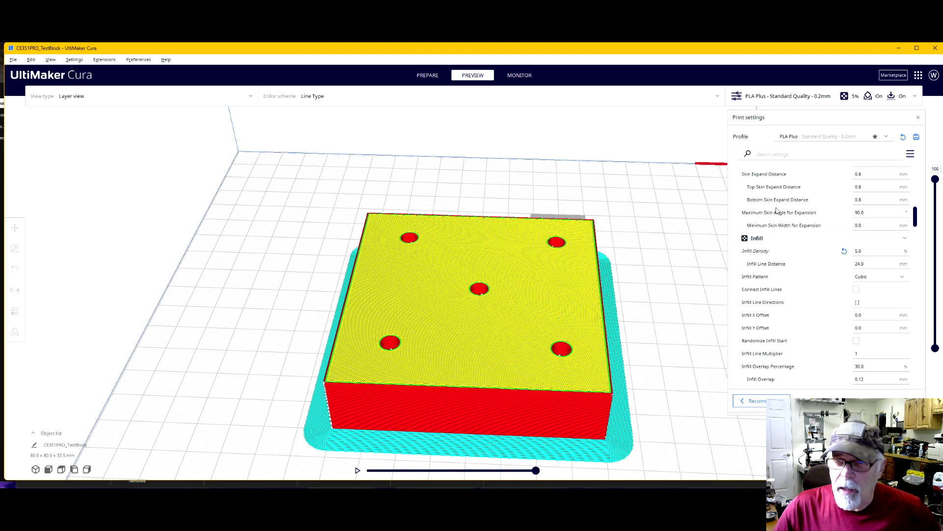
pyautogui.moveTo(935, 178)
pyautogui.mouseDown()
pyautogui.moveTo(940, 234)
pyautogui.moveTo(936, 179)
pyautogui.mouseUp()
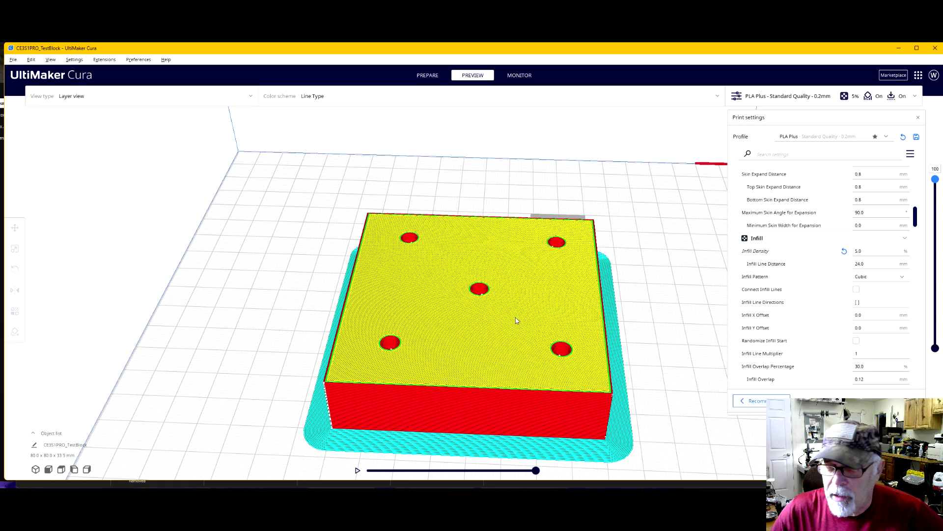